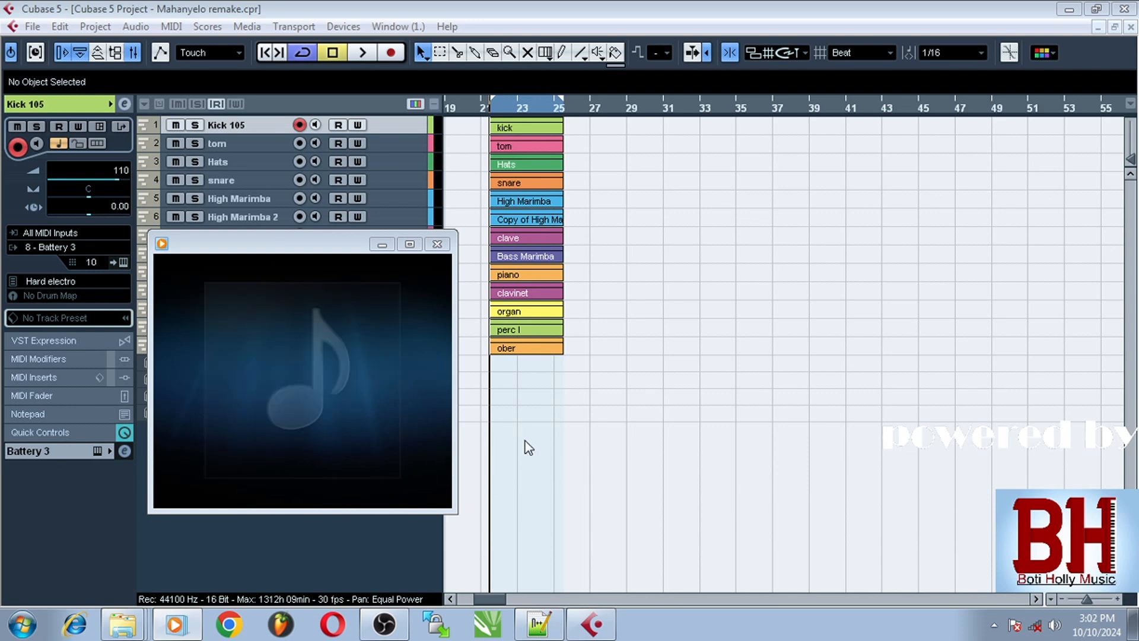
- Minimise the media player, show the Transport panel and start looped playback of the project
{"action": "left_click", "coordinate": [383, 244]}
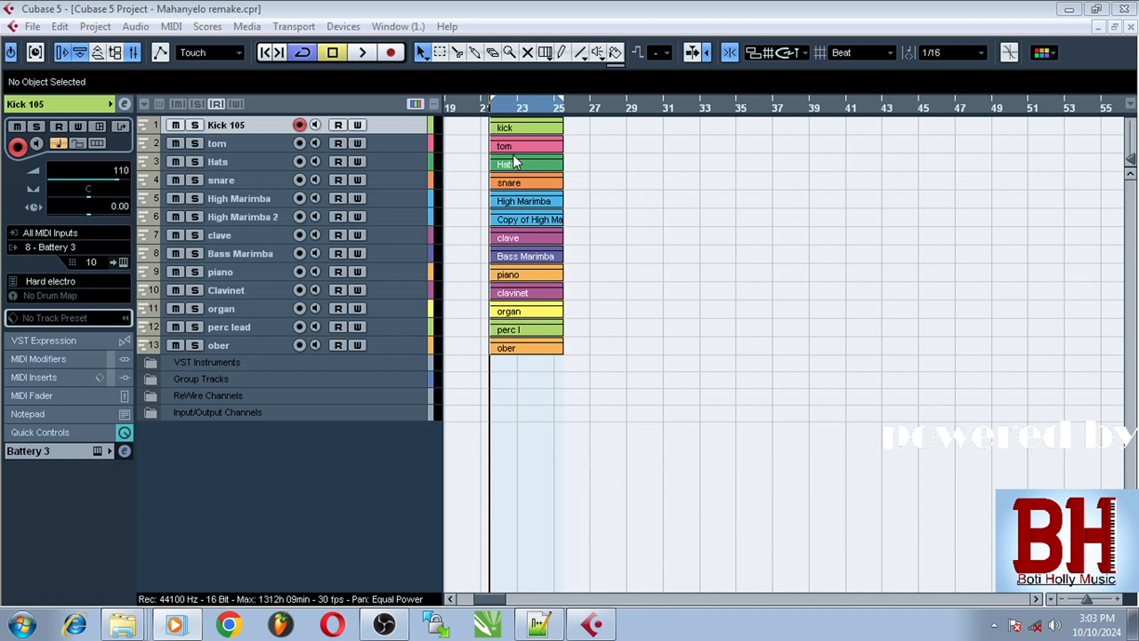
{"action": "key", "text": "F2"}
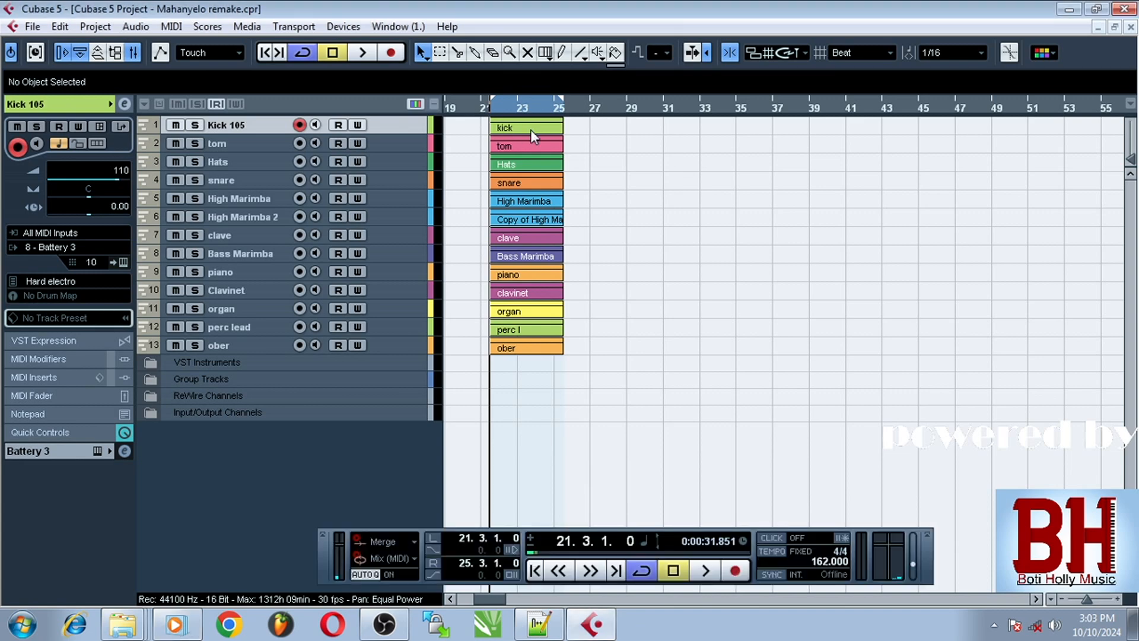
{"action": "left_click", "coordinate": [541, 128]}
{"action": "left_click", "coordinate": [632, 147]}
{"action": "key", "text": "space"}
- Examine the kick part's notes in the Key Editor, stop playback and close the editor
{"action": "double_click", "coordinate": [512, 126]}
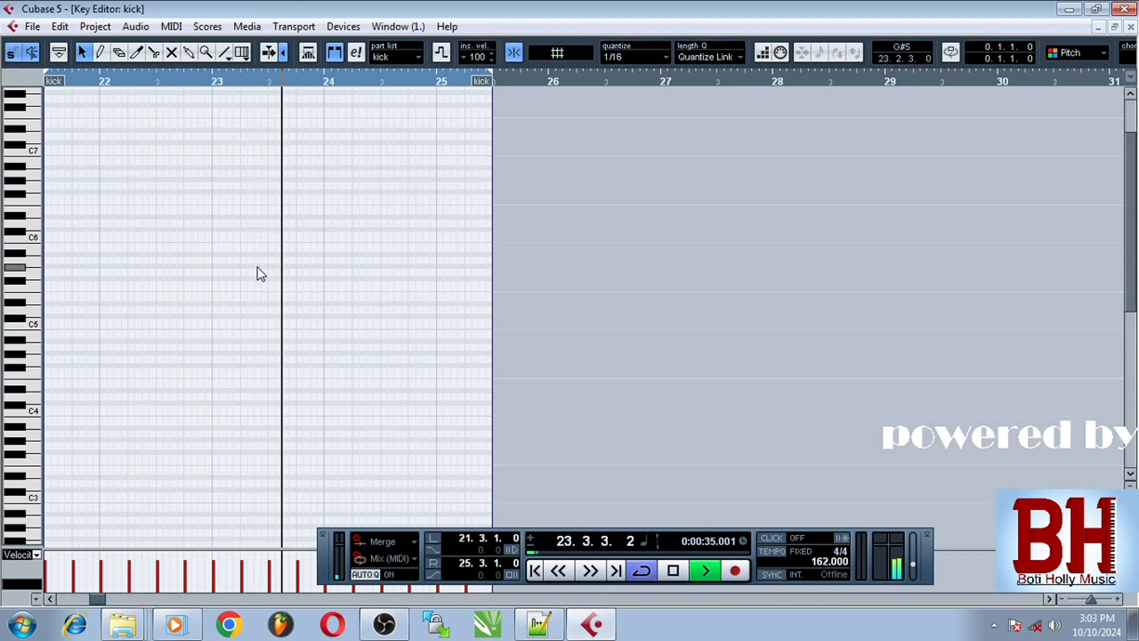
{"action": "scroll", "coordinate": [221, 261], "scroll_direction": "down", "scroll_amount": 5}
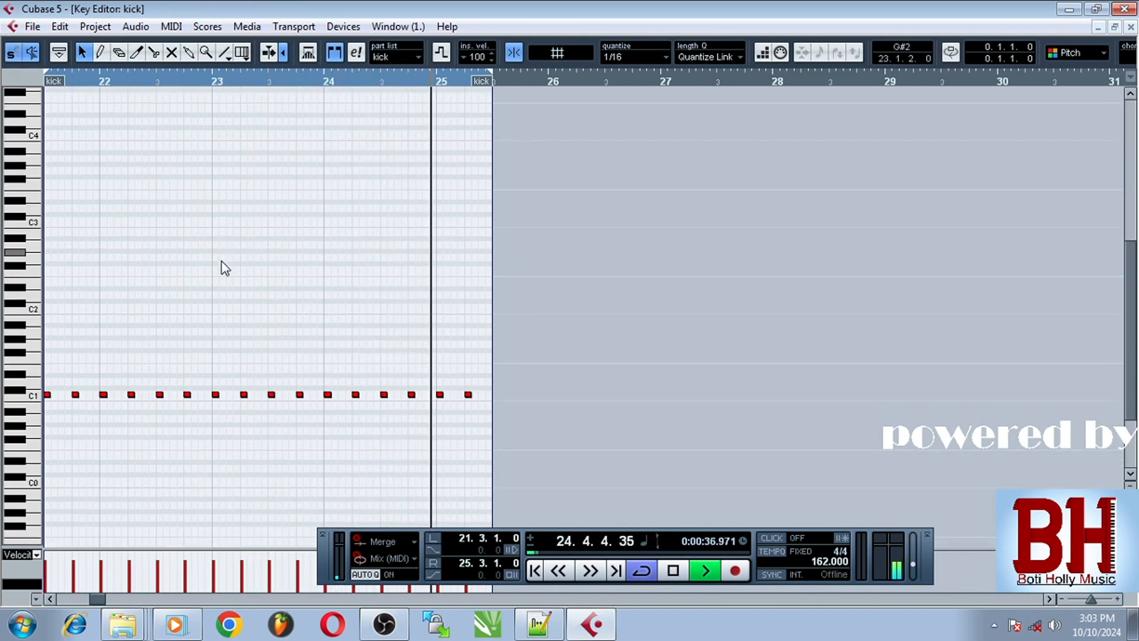
{"action": "left_click", "coordinate": [49, 600]}
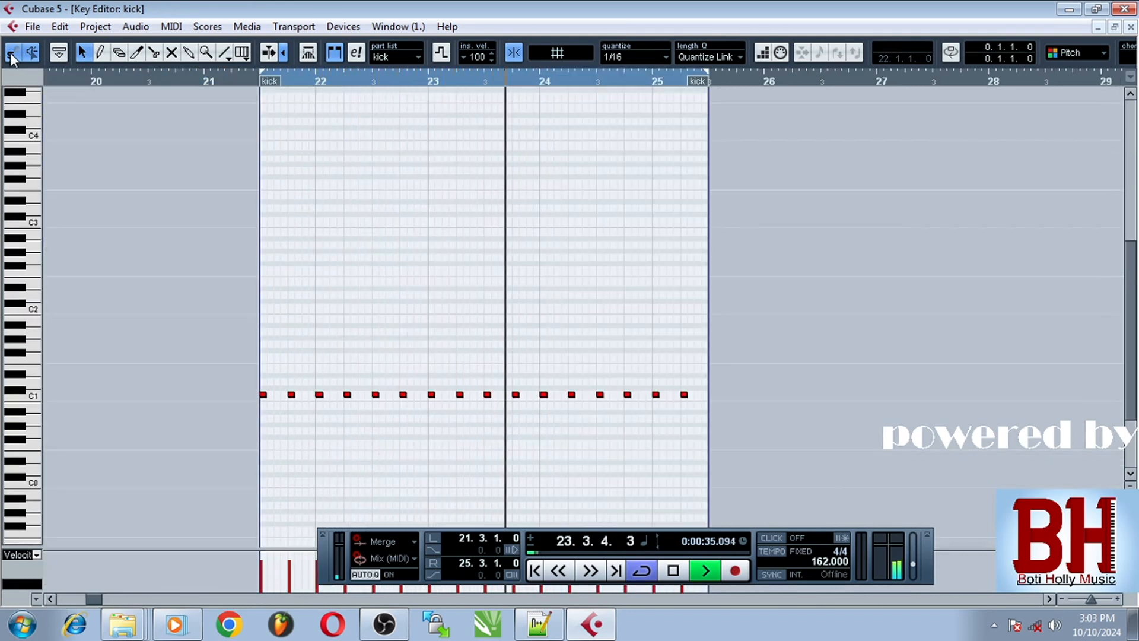
{"action": "key", "text": "space"}
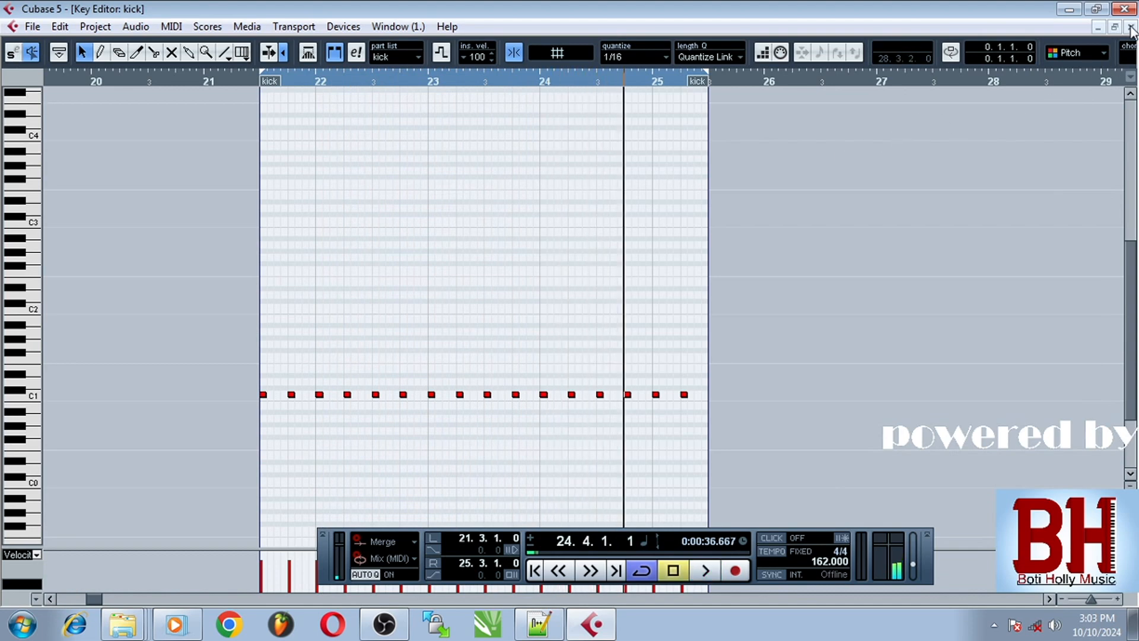
{"action": "left_click", "coordinate": [1132, 26]}
- Resume playback and solo the tom track to hear it on its own
{"action": "left_click", "coordinate": [394, 140]}
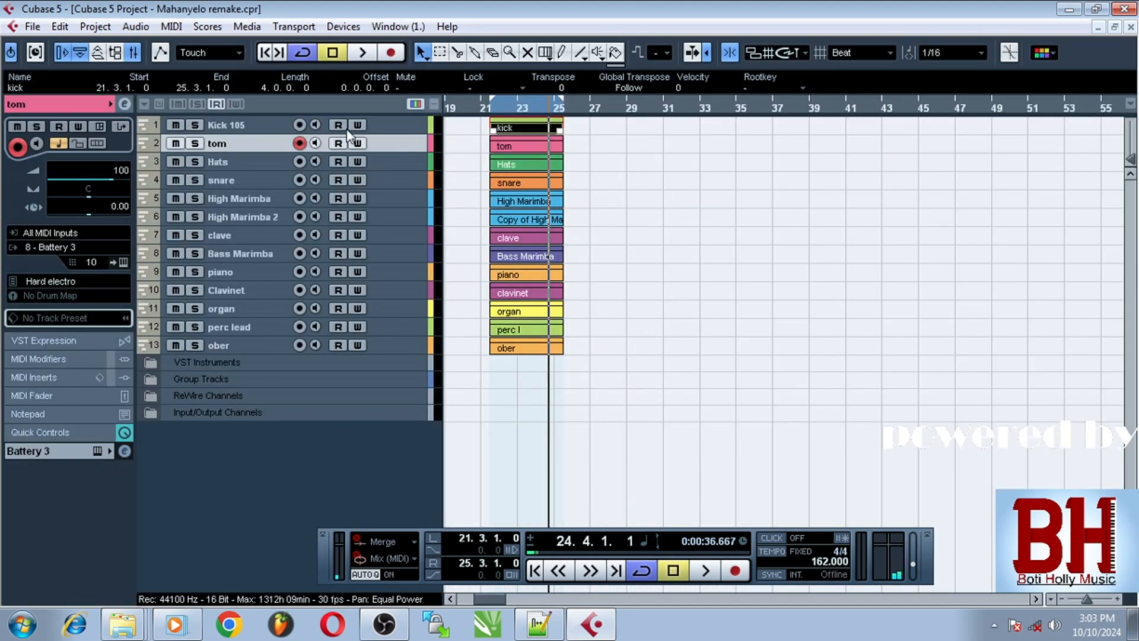
{"action": "key", "text": "space"}
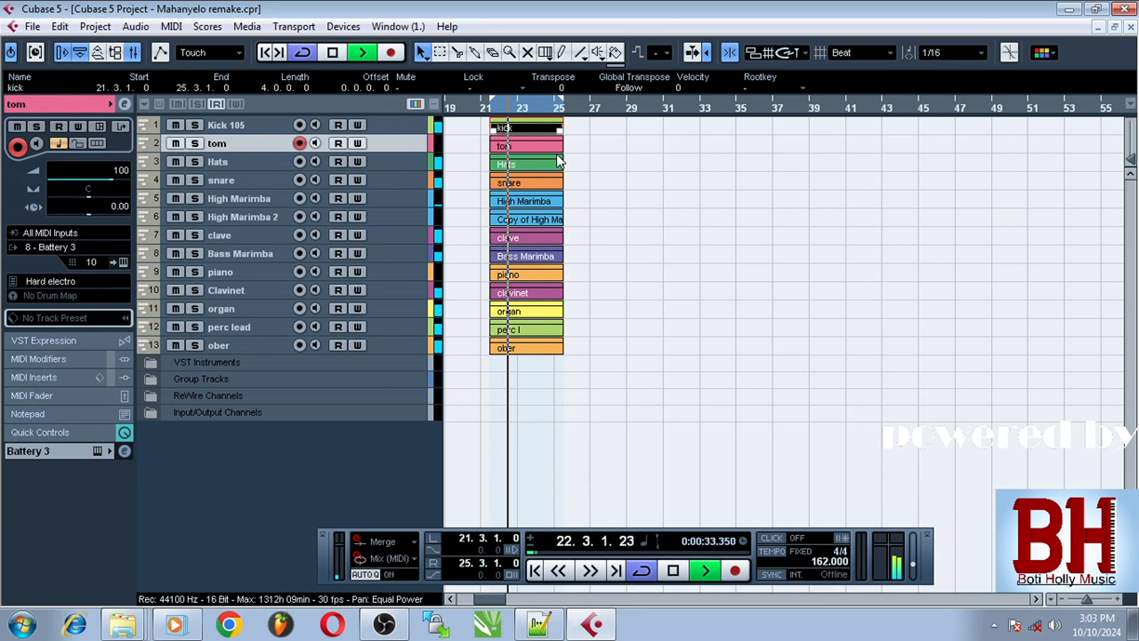
{"action": "key", "text": "s"}
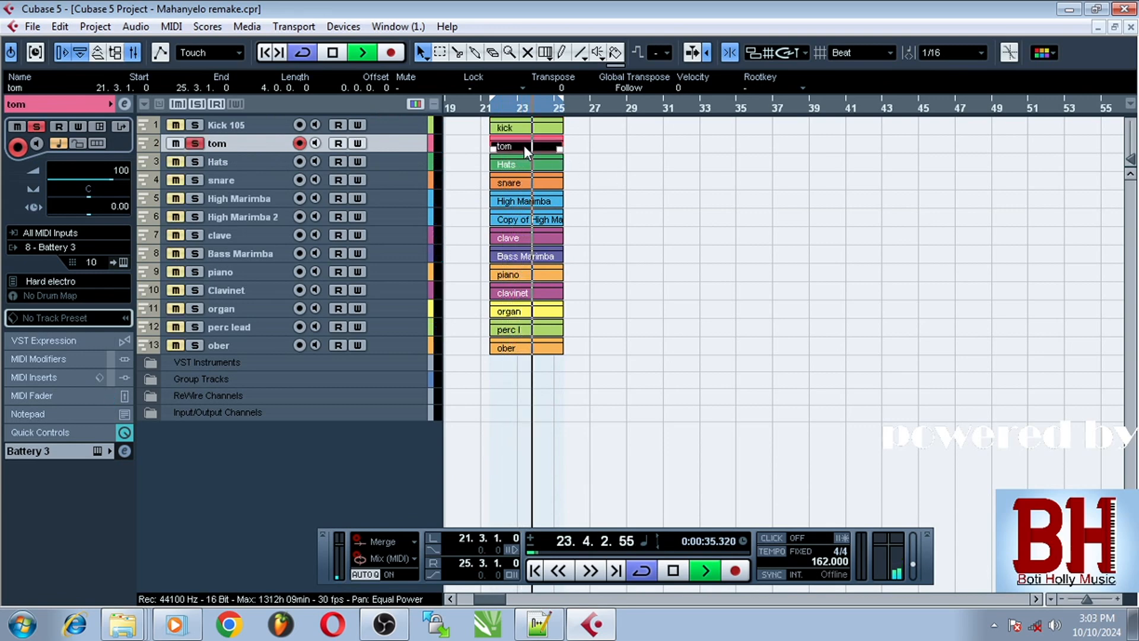
- Examine the tom part's notes in the Key Editor and close the editor
{"action": "double_click", "coordinate": [524, 145]}
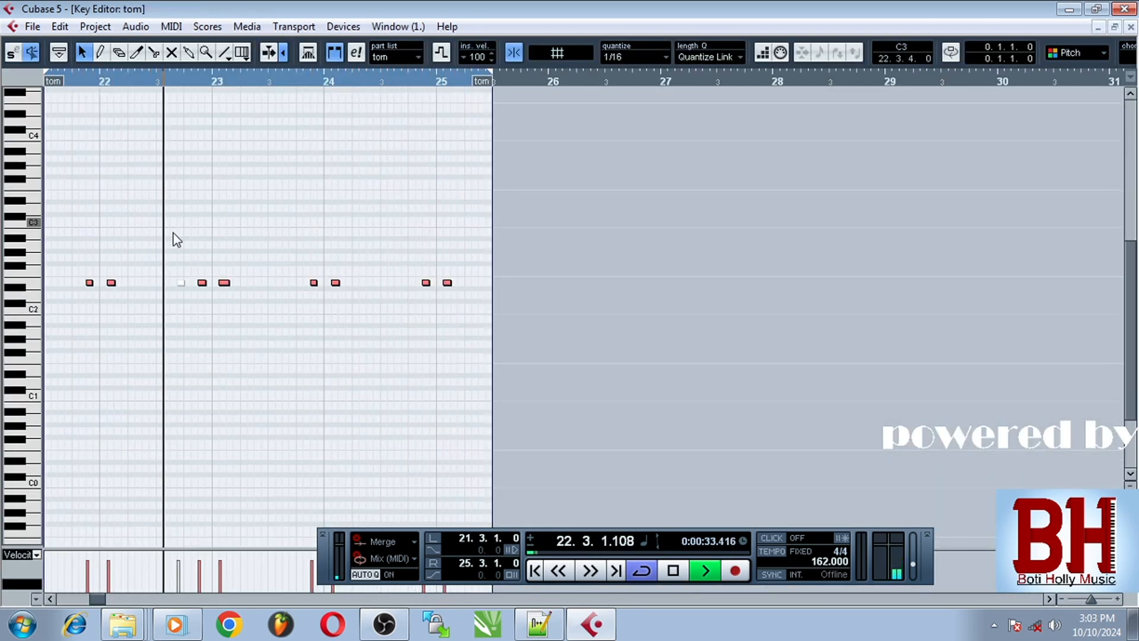
{"action": "left_click", "coordinate": [181, 282]}
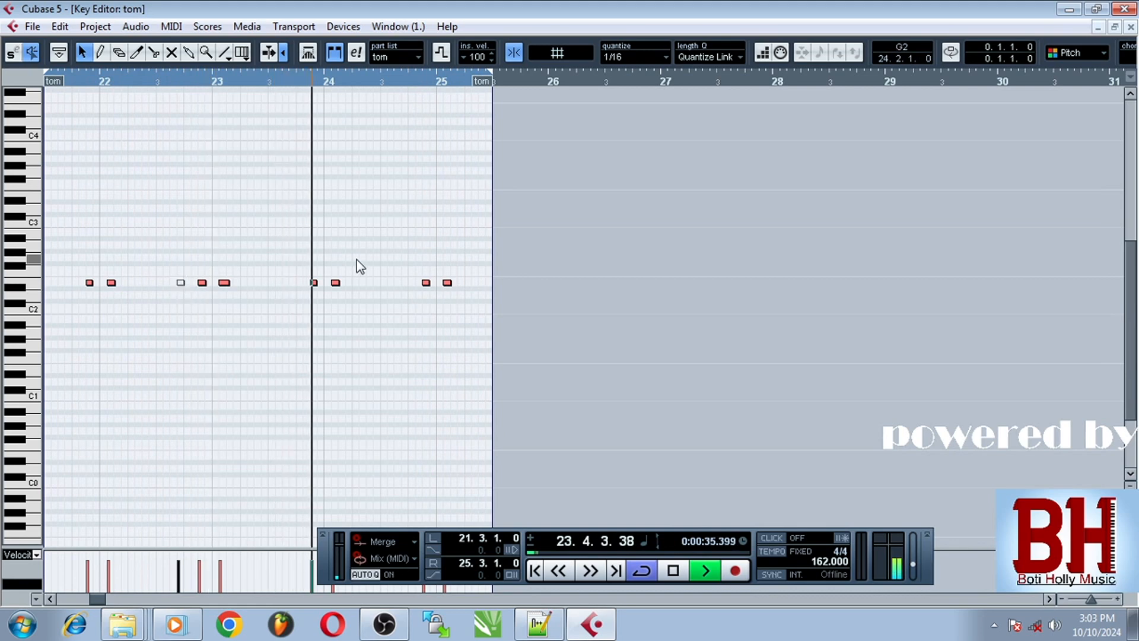
{"action": "left_click", "coordinate": [386, 201]}
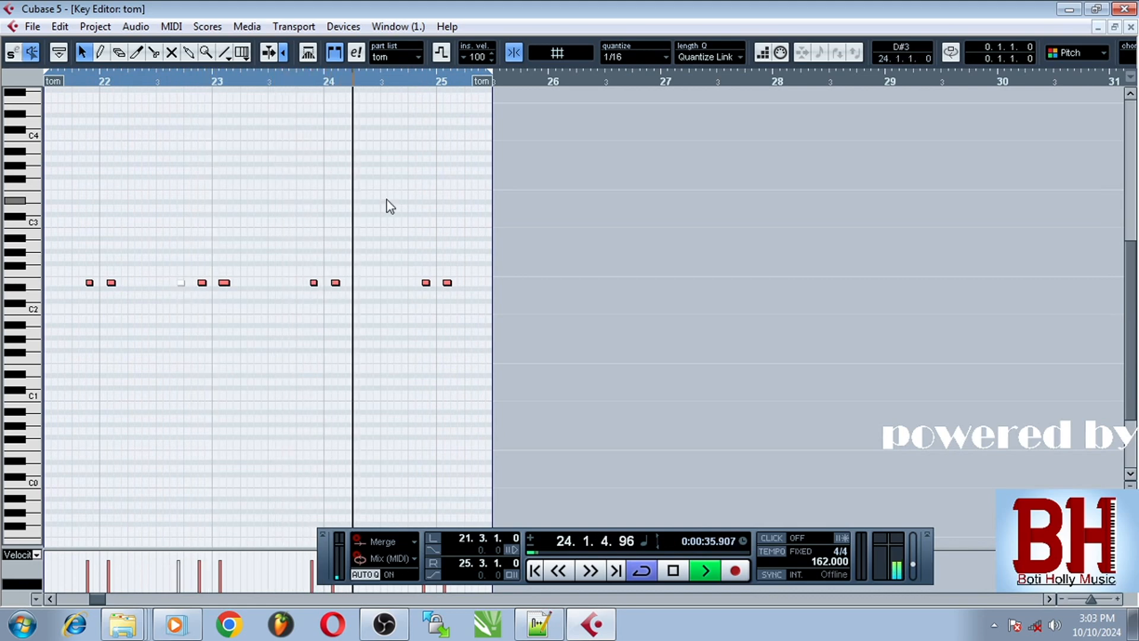
{"action": "left_click", "coordinate": [1131, 28]}
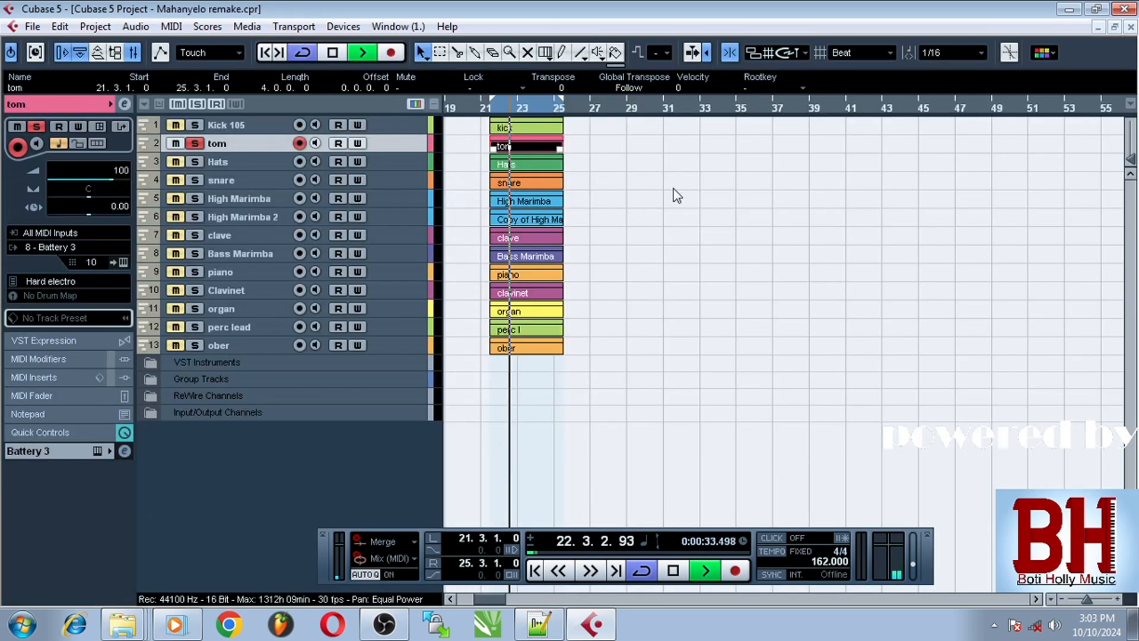
- Solo the Hats track in place of tom and examine its part's notes in the Key Editor
{"action": "left_click", "coordinate": [229, 162]}
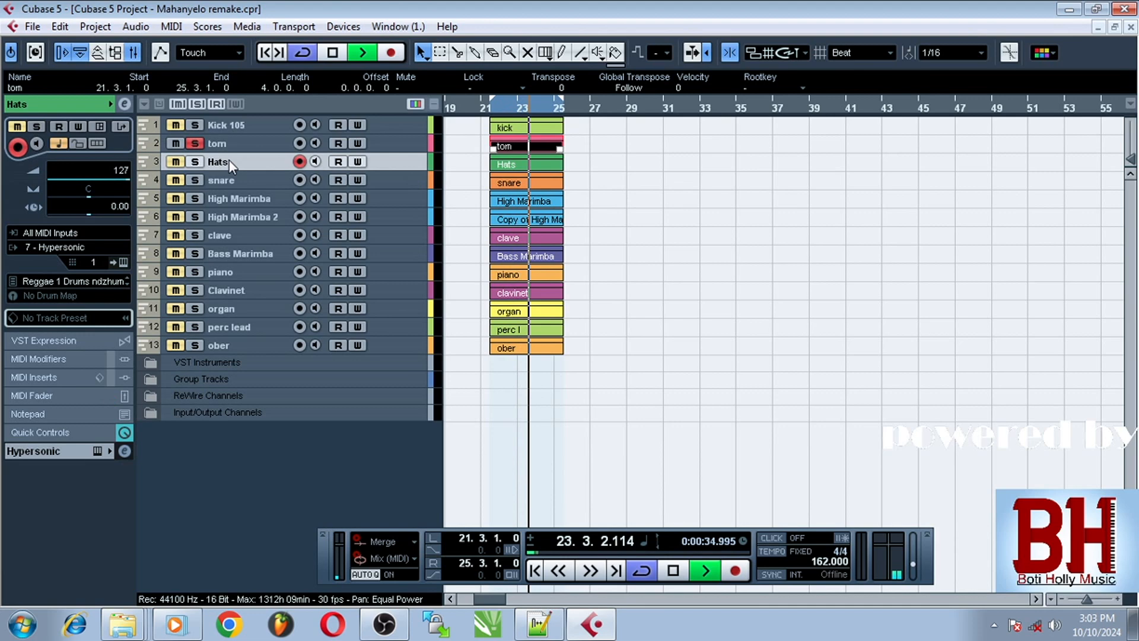
{"action": "left_click", "coordinate": [196, 162]}
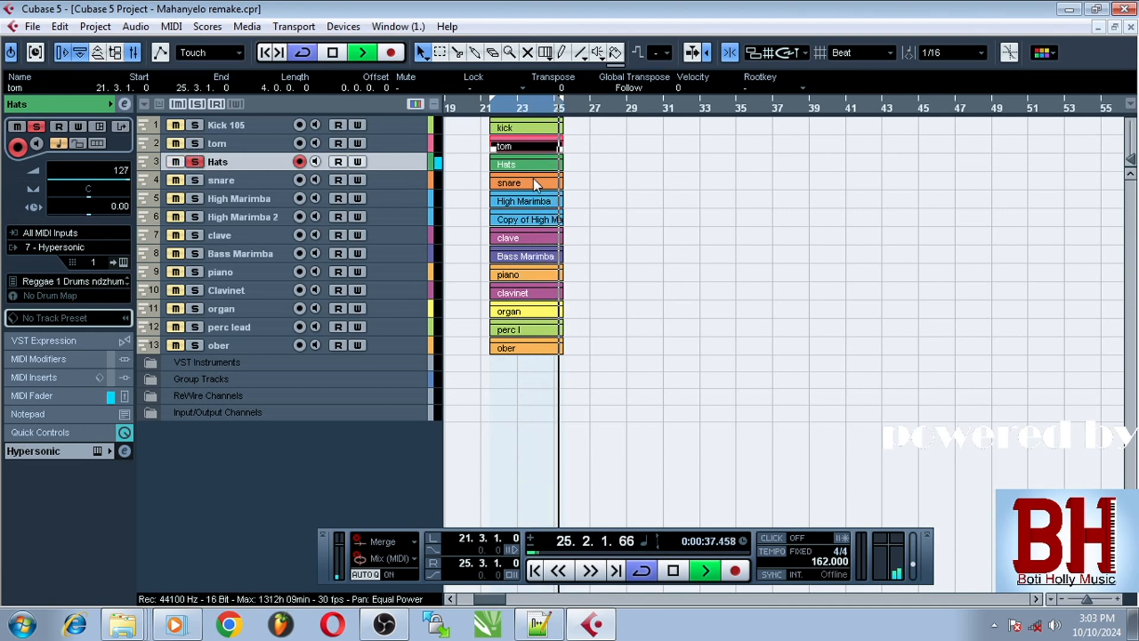
{"action": "double_click", "coordinate": [509, 162]}
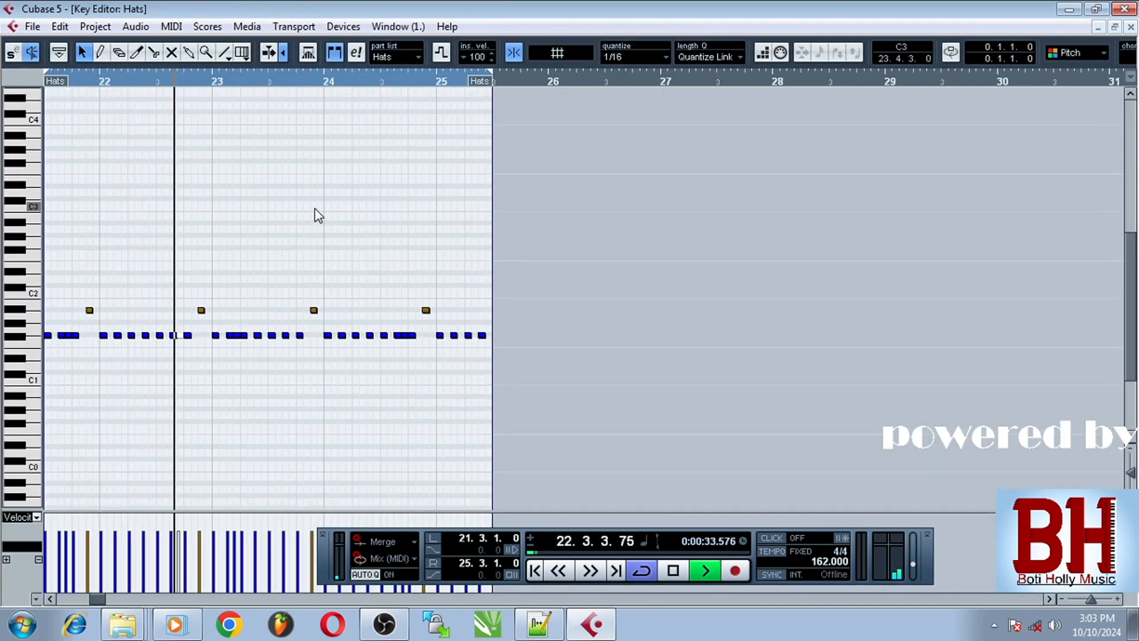
{"action": "left_click", "coordinate": [1129, 28]}
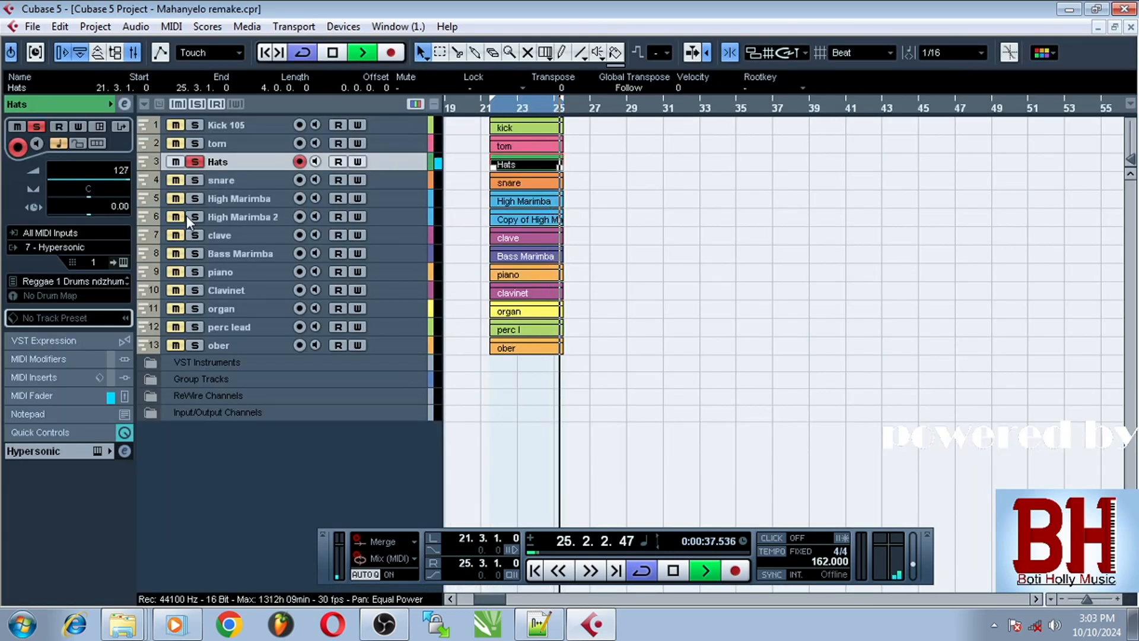
- Review the Hats track's Hypersonic instrument and its Natural Drums patches, and close the instrument window
{"action": "left_click", "coordinate": [122, 261]}
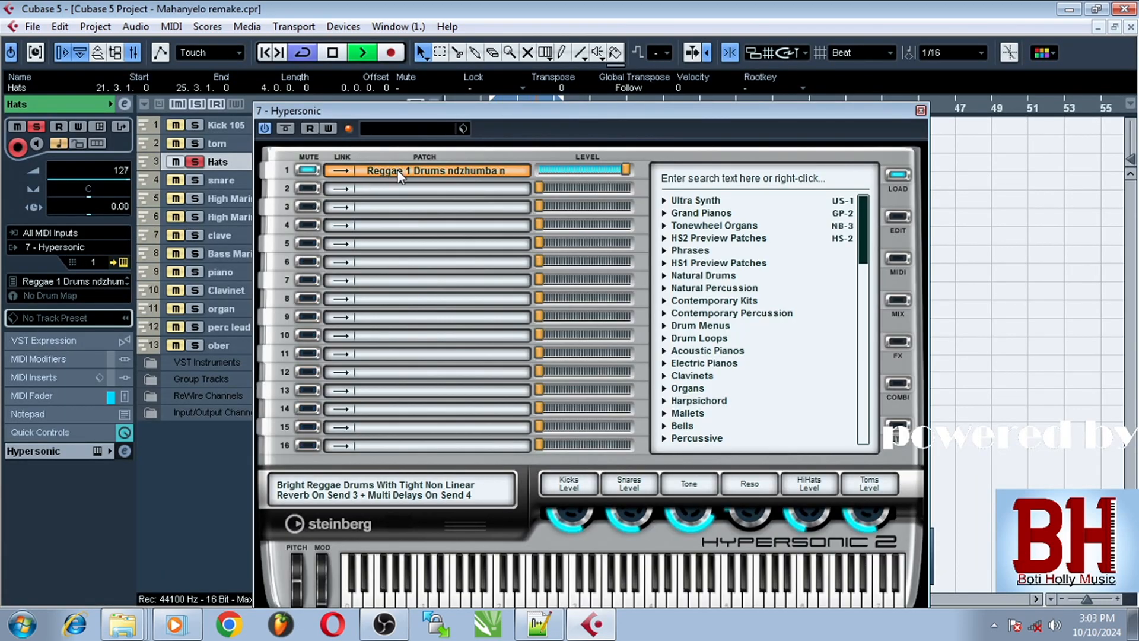
{"action": "left_click", "coordinate": [692, 276]}
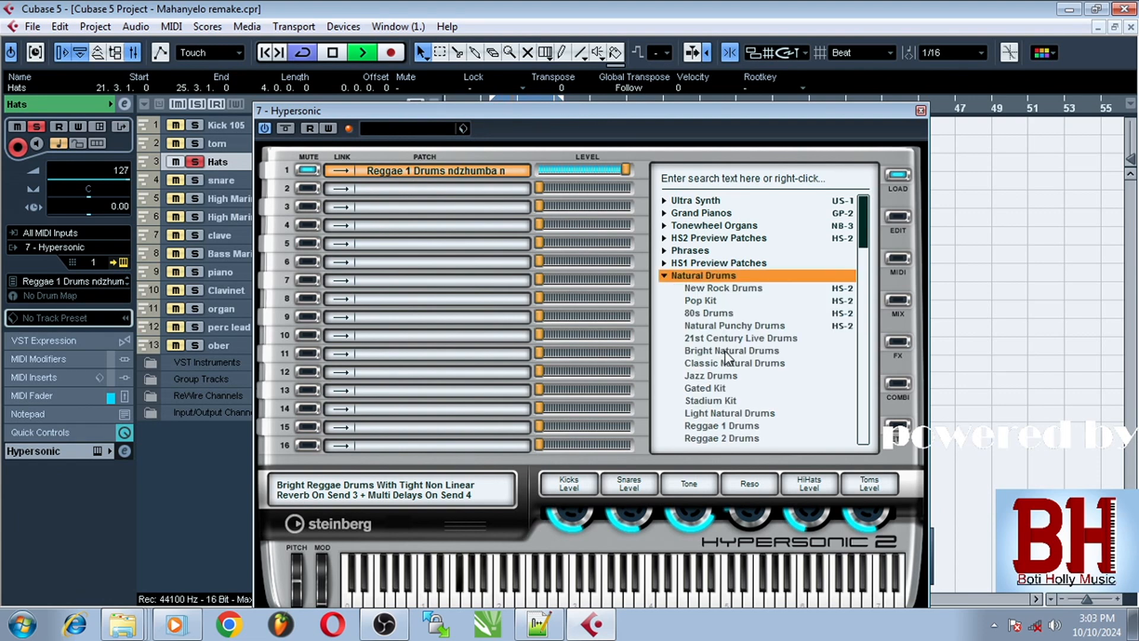
{"action": "scroll", "coordinate": [725, 356], "scroll_direction": "down", "scroll_amount": 2}
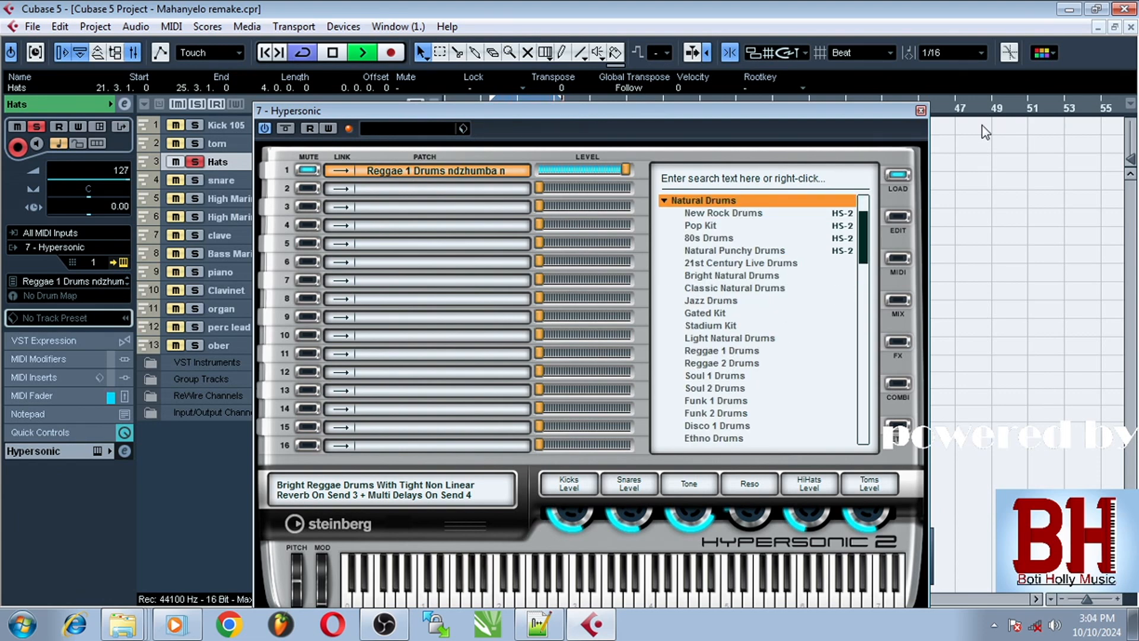
{"action": "left_click", "coordinate": [921, 111]}
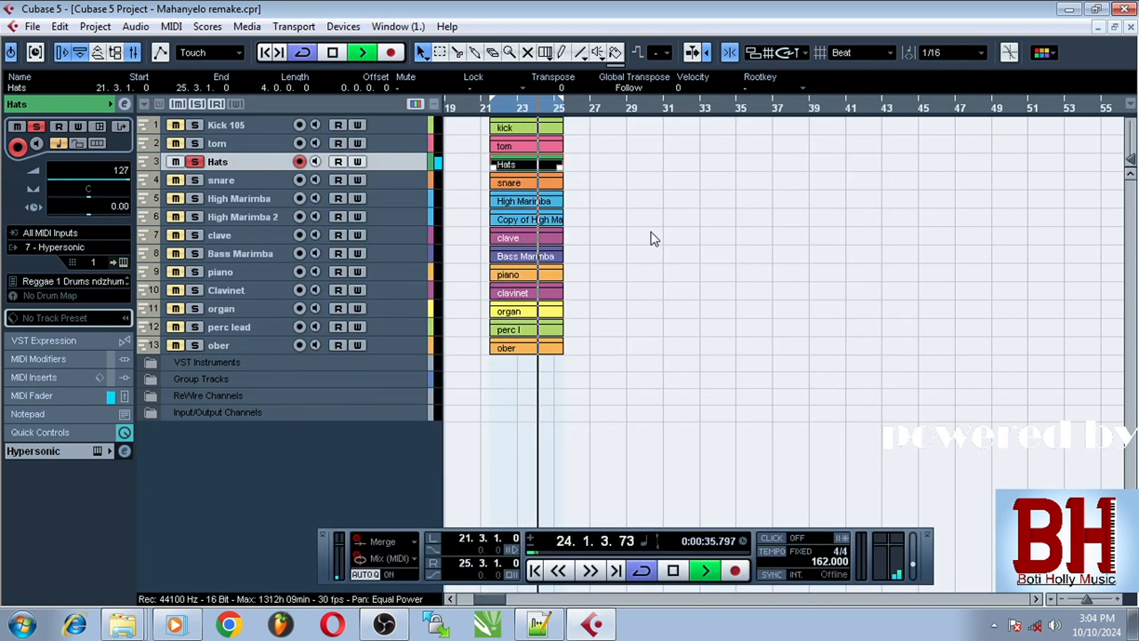
- Solo the snare track in place of Hats and select the snare part
{"action": "left_click", "coordinate": [221, 181]}
{"action": "left_click", "coordinate": [195, 180]}
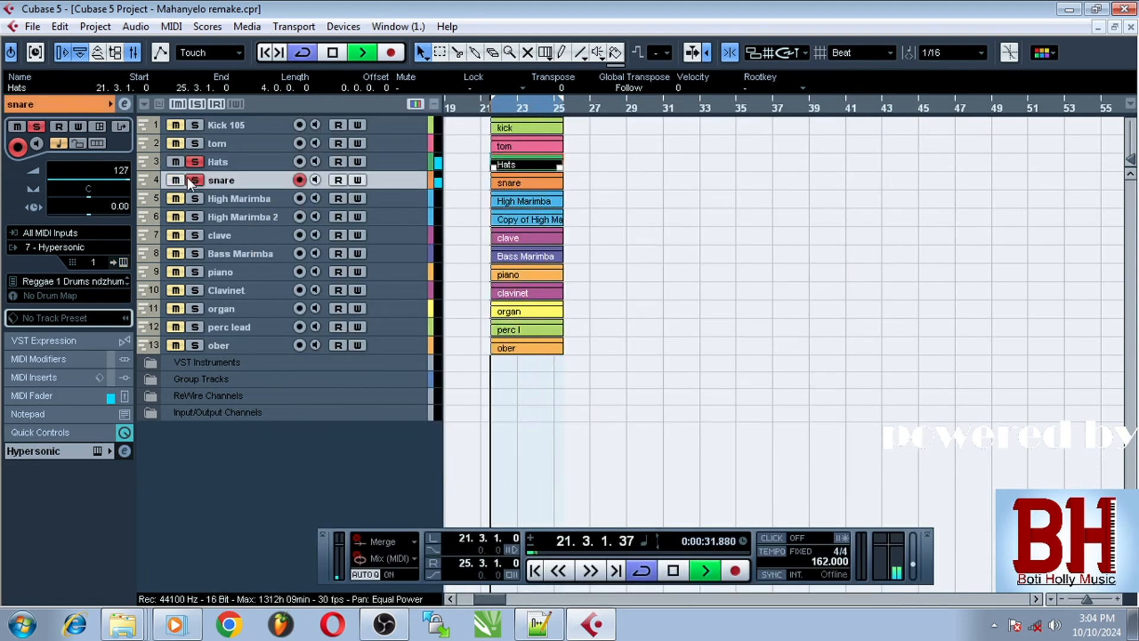
{"action": "left_click", "coordinate": [195, 161]}
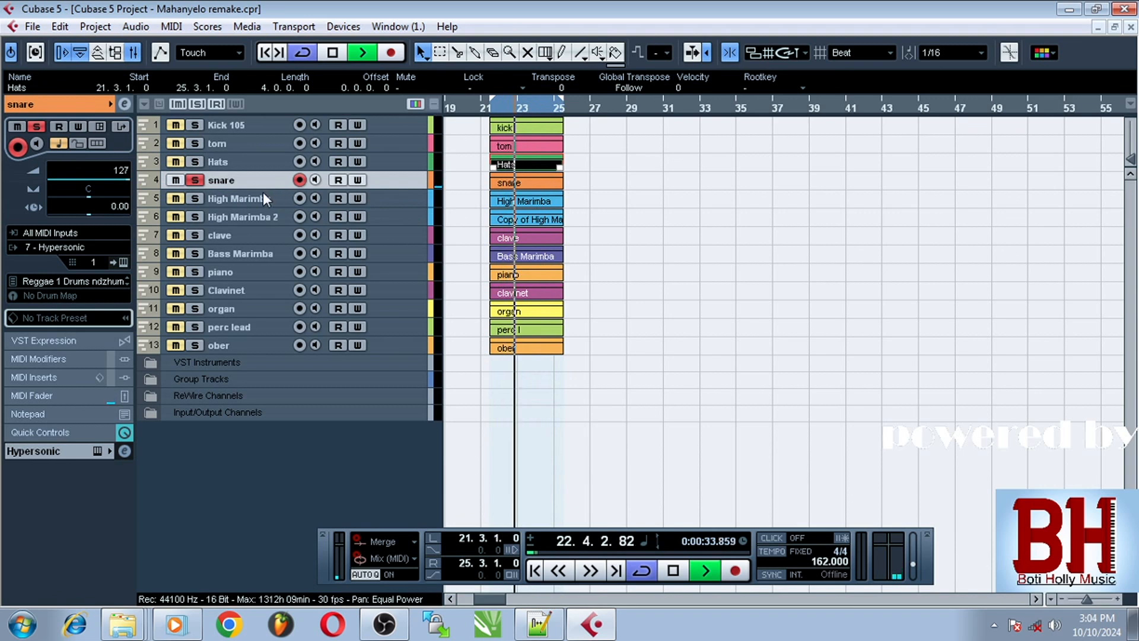
{"action": "left_click", "coordinate": [511, 182]}
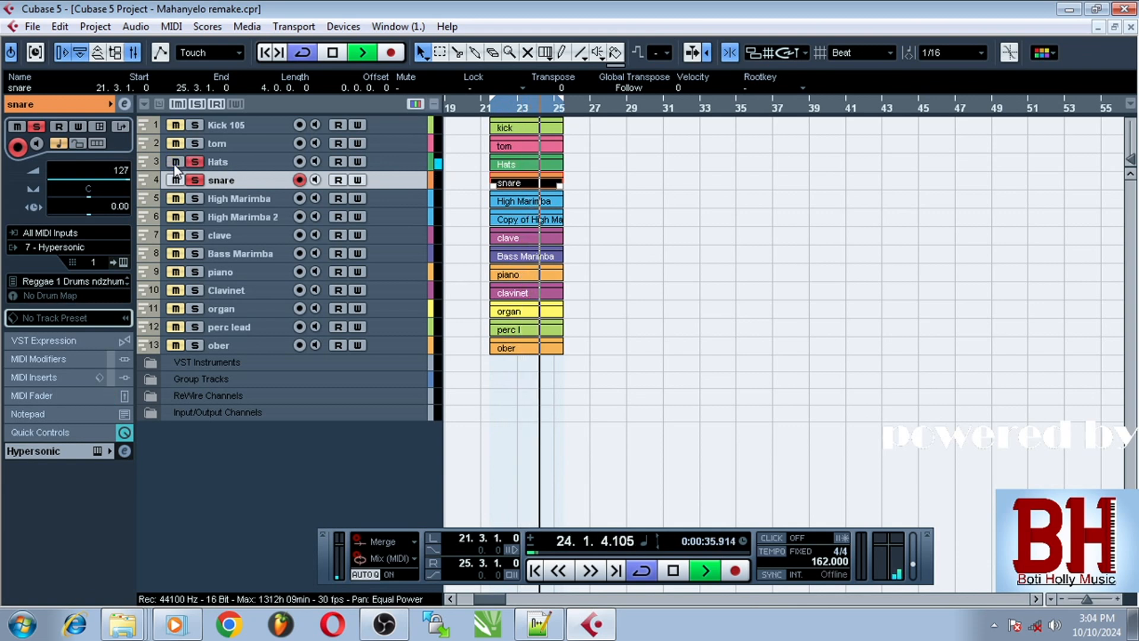
- Solo the High Marimba track in place of snare and examine its part's notes in the Key Editor
{"action": "left_click", "coordinate": [196, 198]}
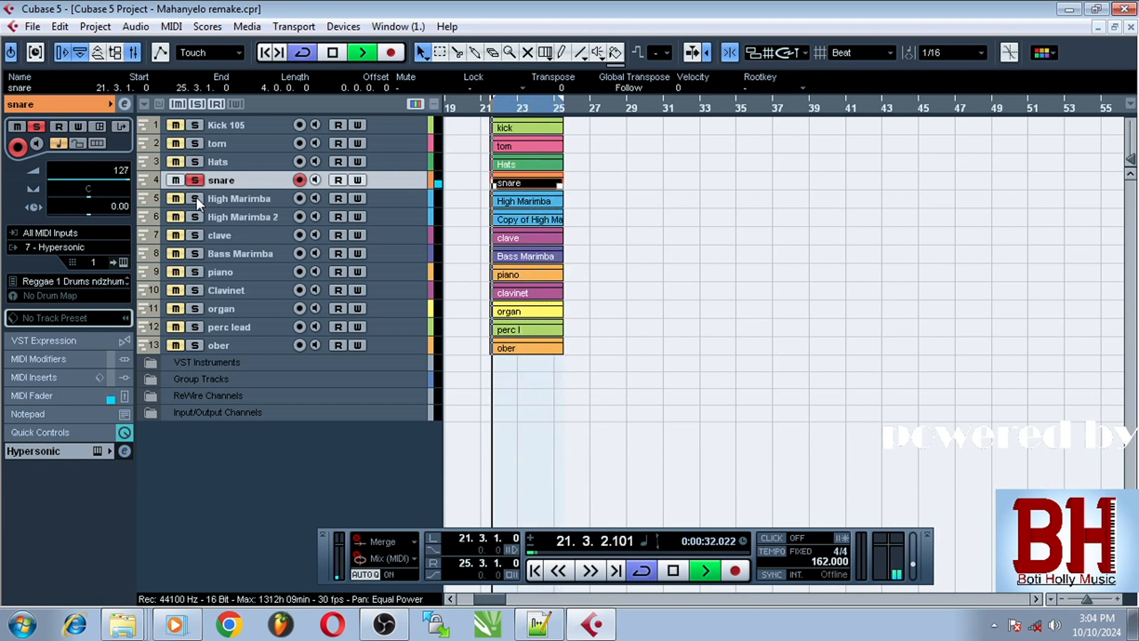
{"action": "left_click", "coordinate": [193, 180]}
{"action": "left_click", "coordinate": [246, 197]}
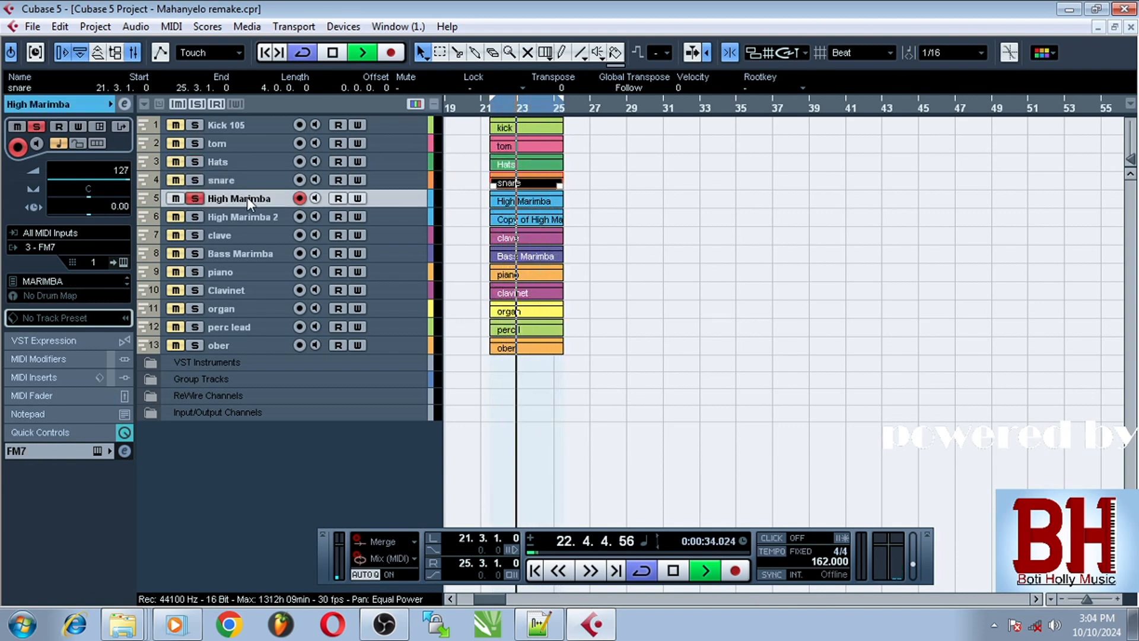
{"action": "double_click", "coordinate": [500, 200]}
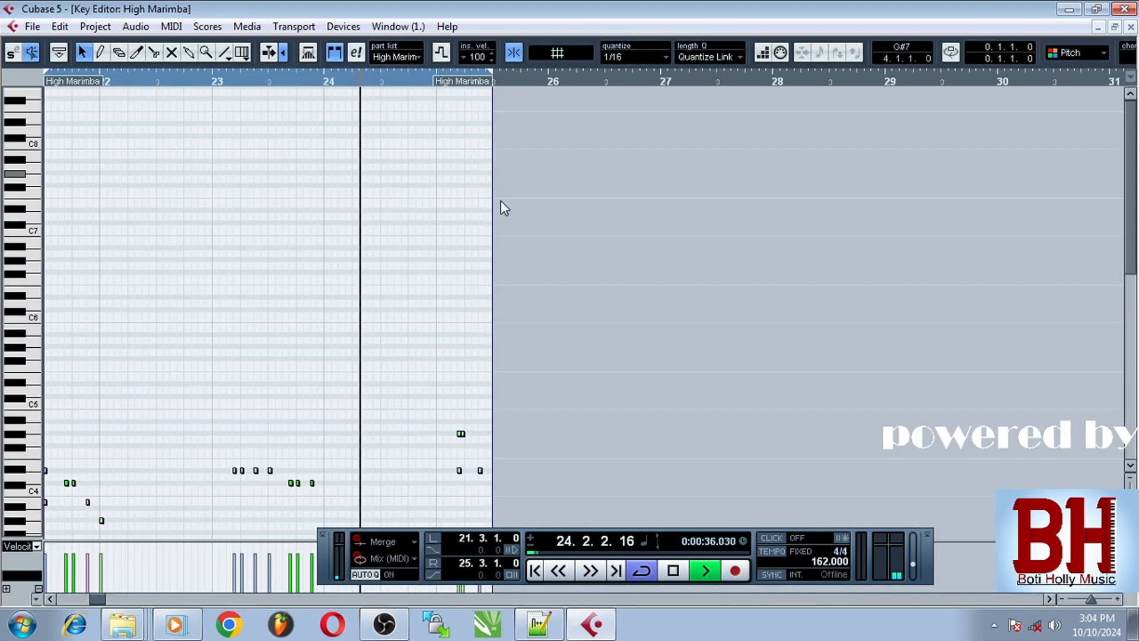
{"action": "scroll", "coordinate": [447, 229], "scroll_direction": "down", "scroll_amount": 3}
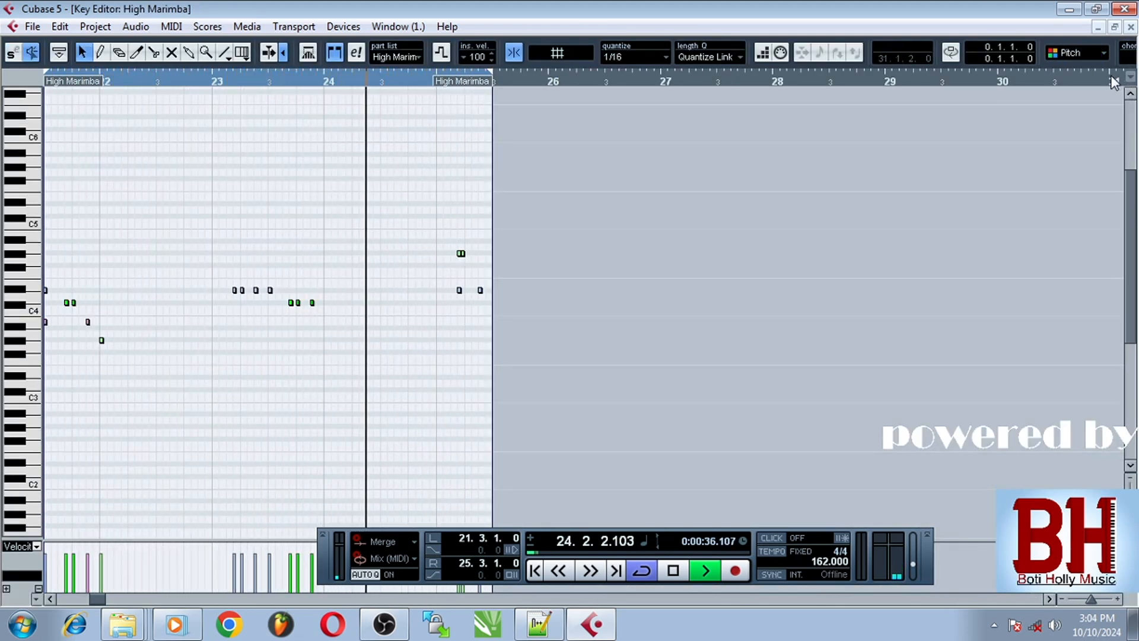
{"action": "left_click", "coordinate": [1131, 27]}
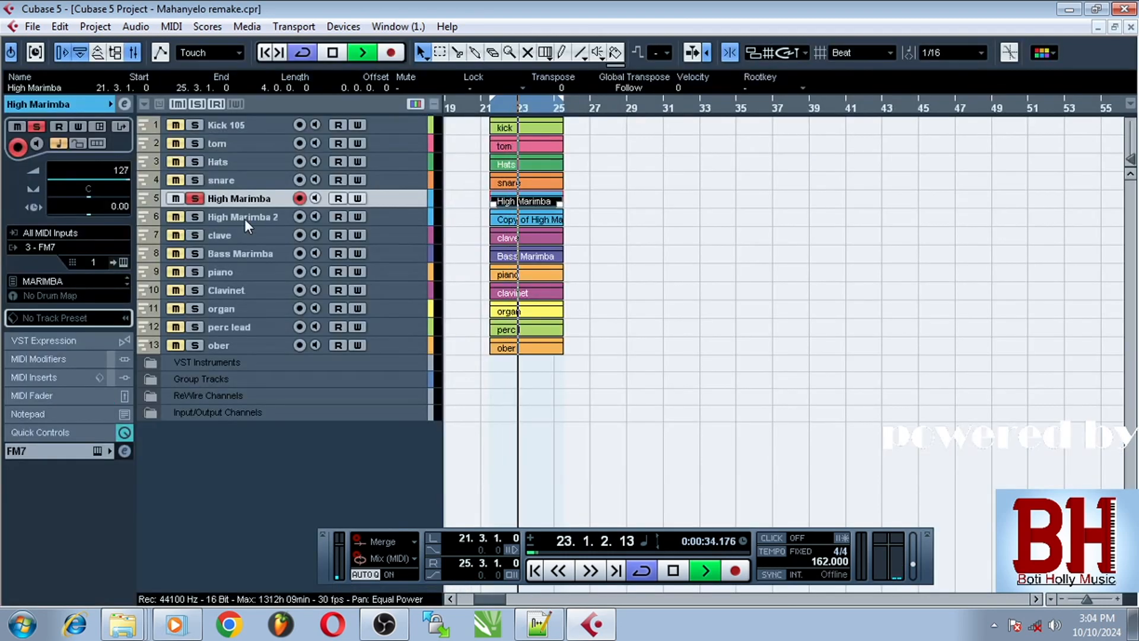
- Solo the High Marimba 2 track in place of High Marimba and examine its part's notes in the Key Editor
{"action": "left_click", "coordinate": [215, 216]}
{"action": "left_click", "coordinate": [196, 217]}
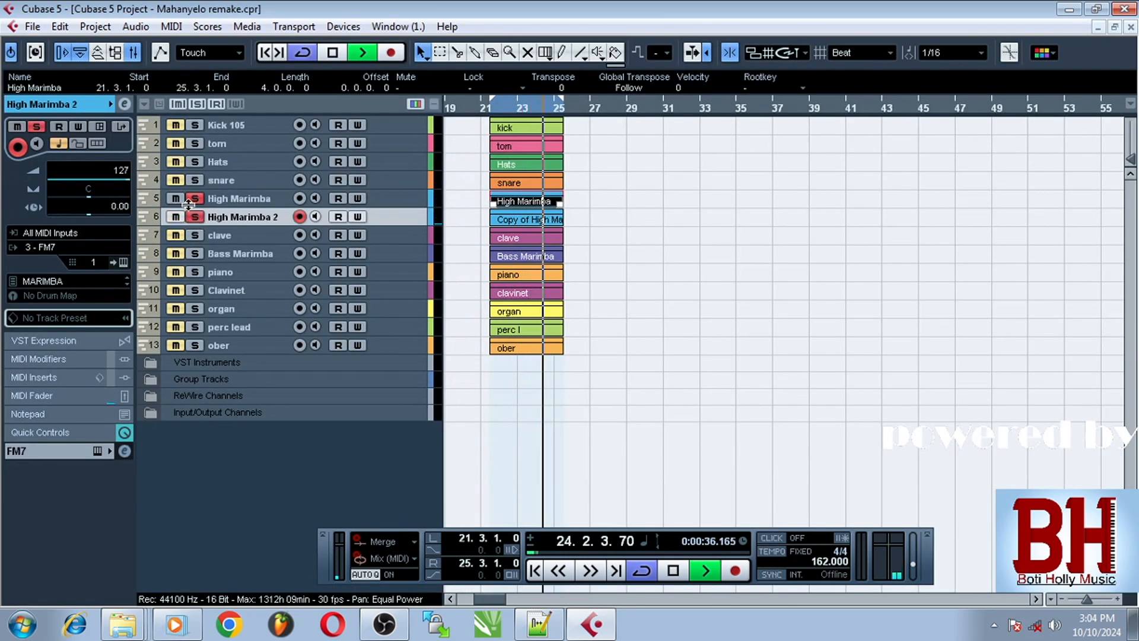
{"action": "left_click", "coordinate": [194, 198]}
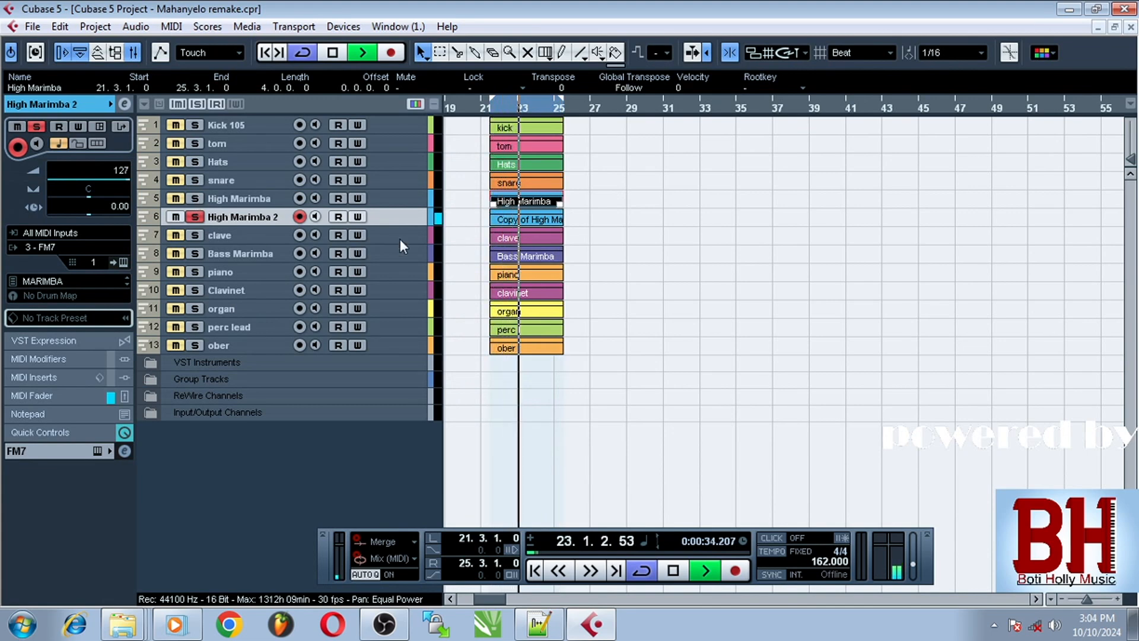
{"action": "double_click", "coordinate": [501, 215]}
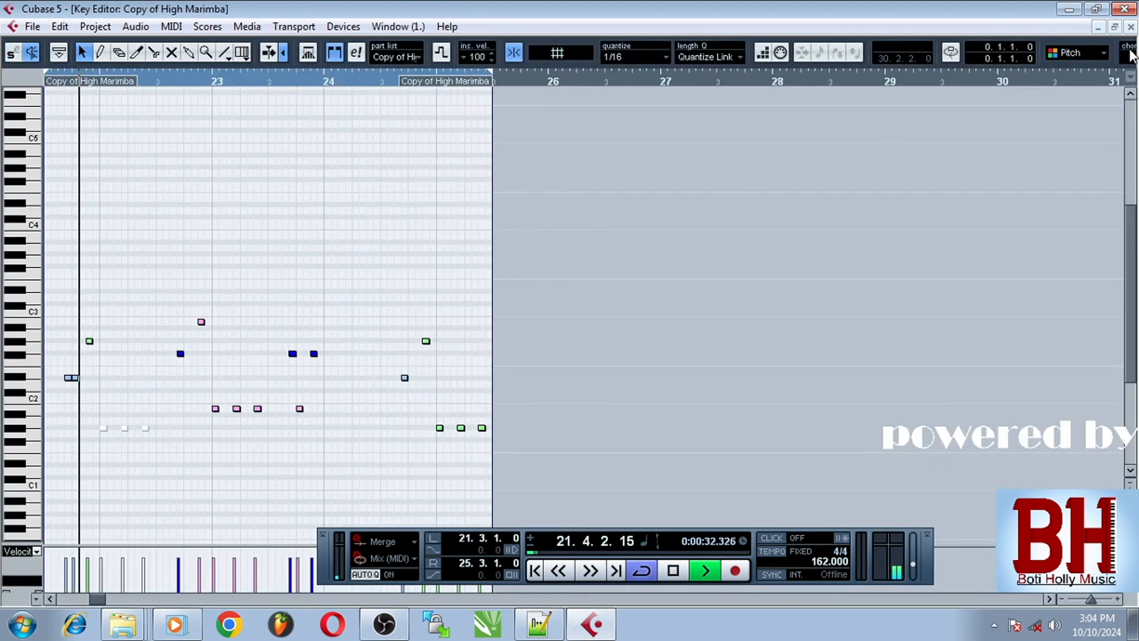
{"action": "left_click", "coordinate": [1131, 27]}
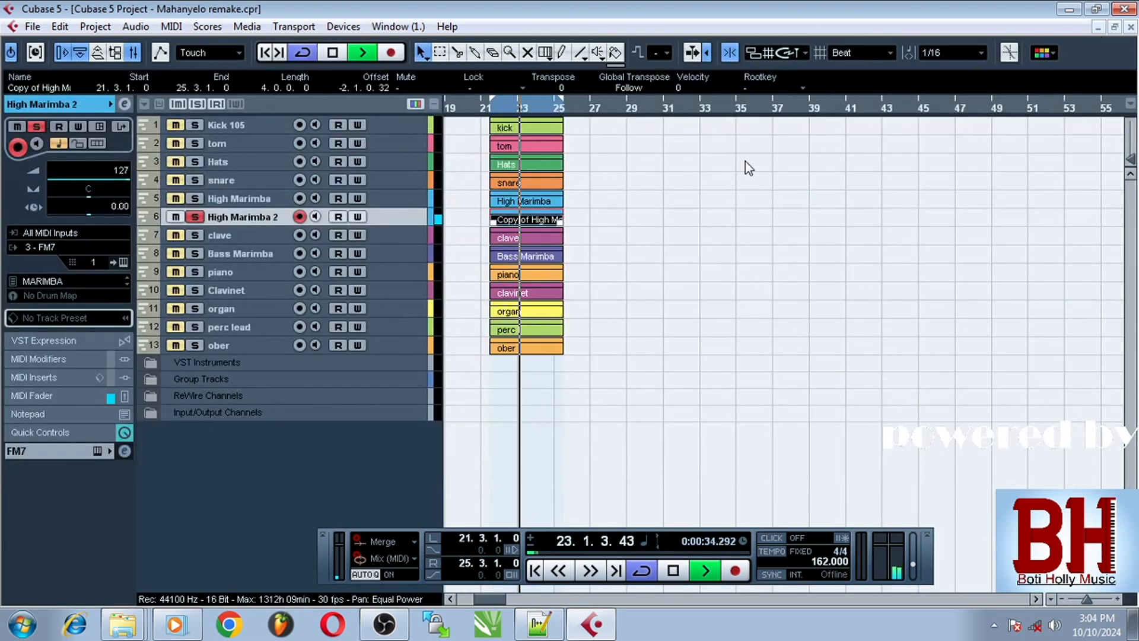
- Audition both High Marimba tracks together, and solo the clave track in their place
{"action": "left_click", "coordinate": [195, 200]}
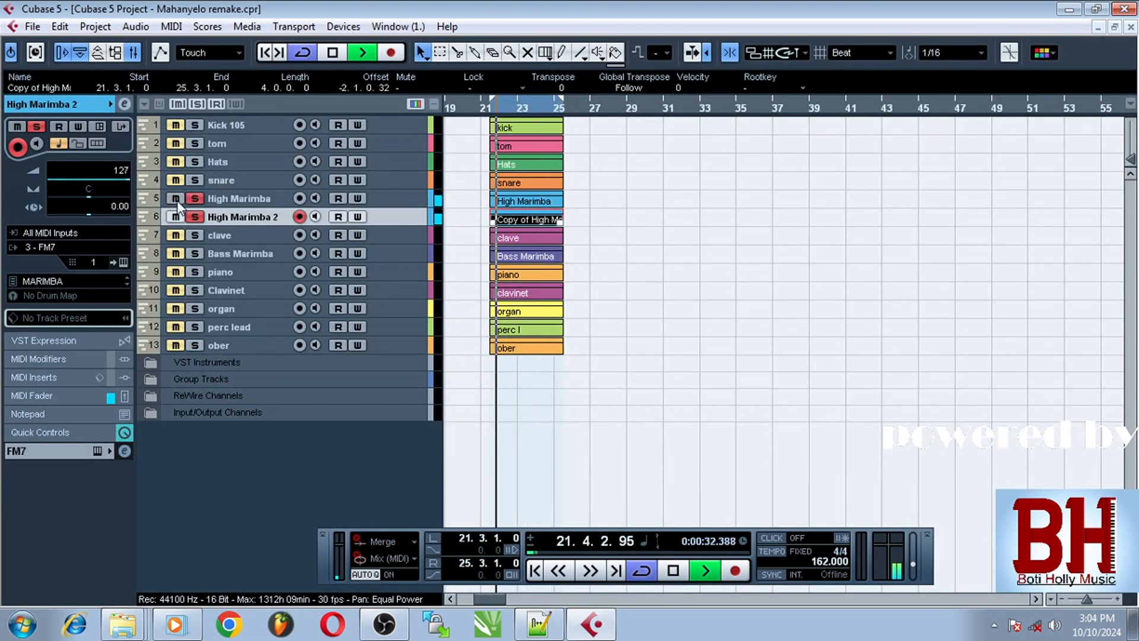
{"action": "left_click", "coordinate": [196, 235]}
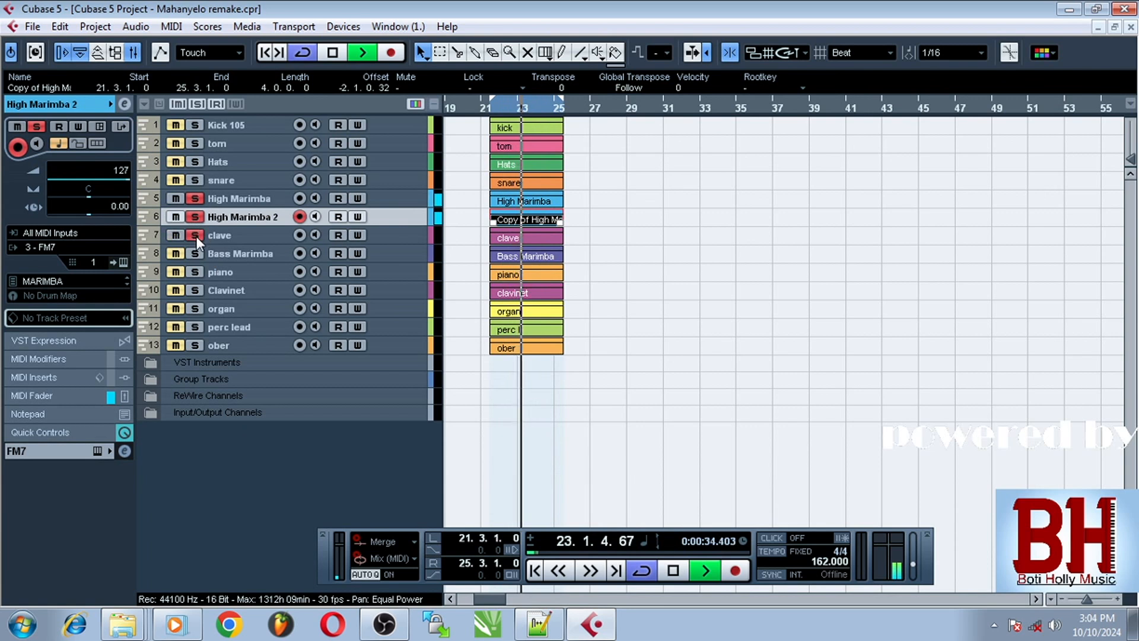
{"action": "left_click", "coordinate": [193, 218]}
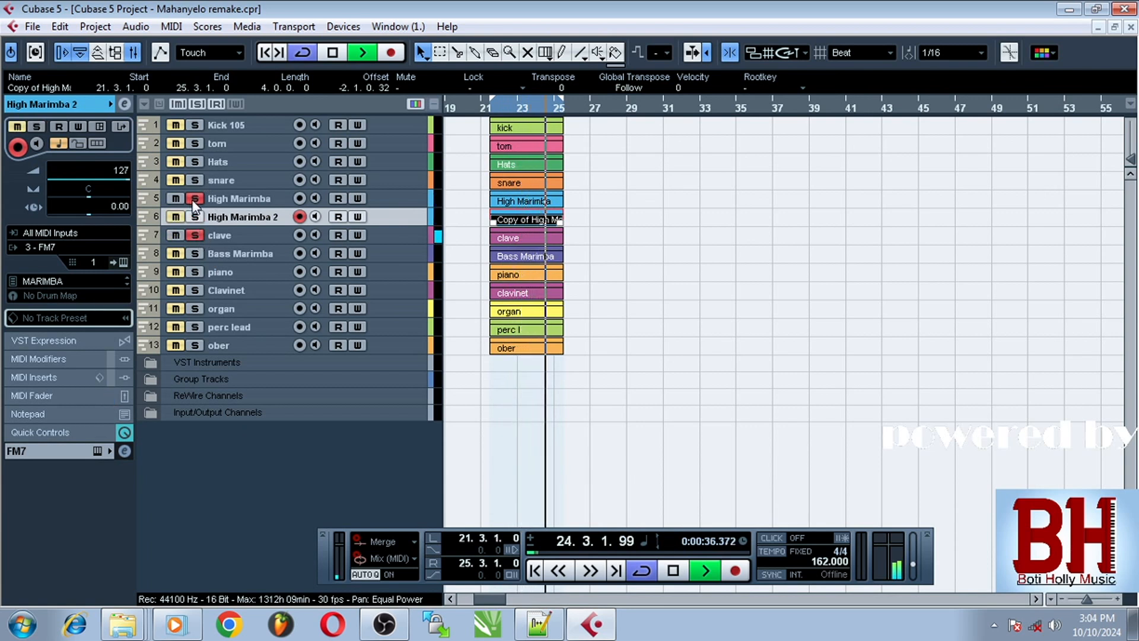
{"action": "left_click", "coordinate": [194, 200]}
- Select the clave track, examine its part's notes in the Key Editor, and return to the project
{"action": "left_click", "coordinate": [241, 236]}
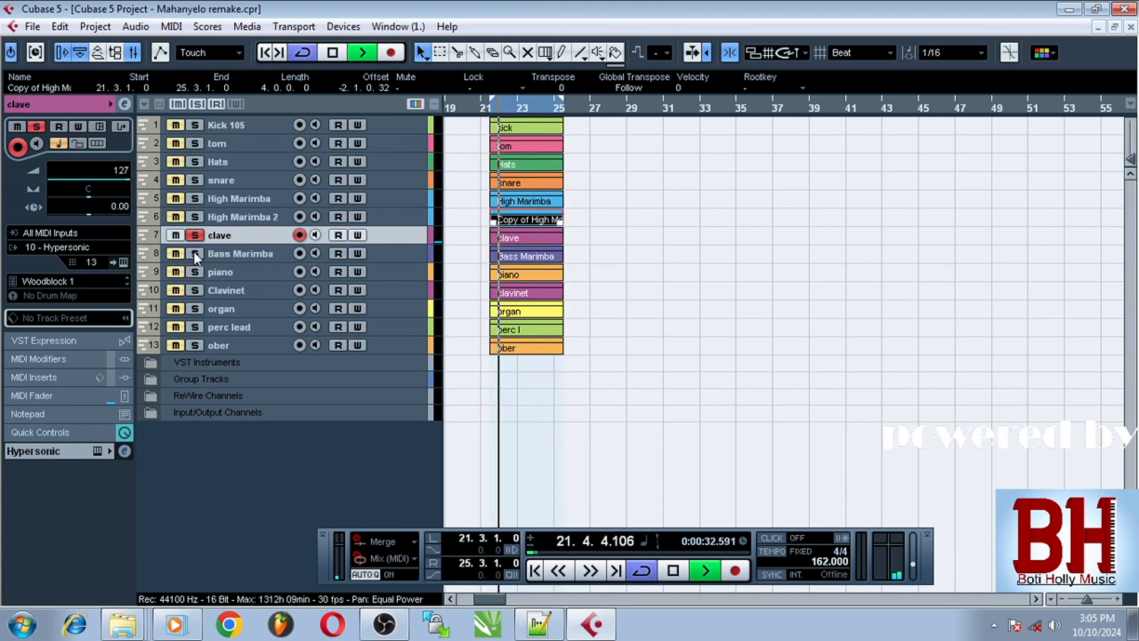
{"action": "double_click", "coordinate": [502, 237]}
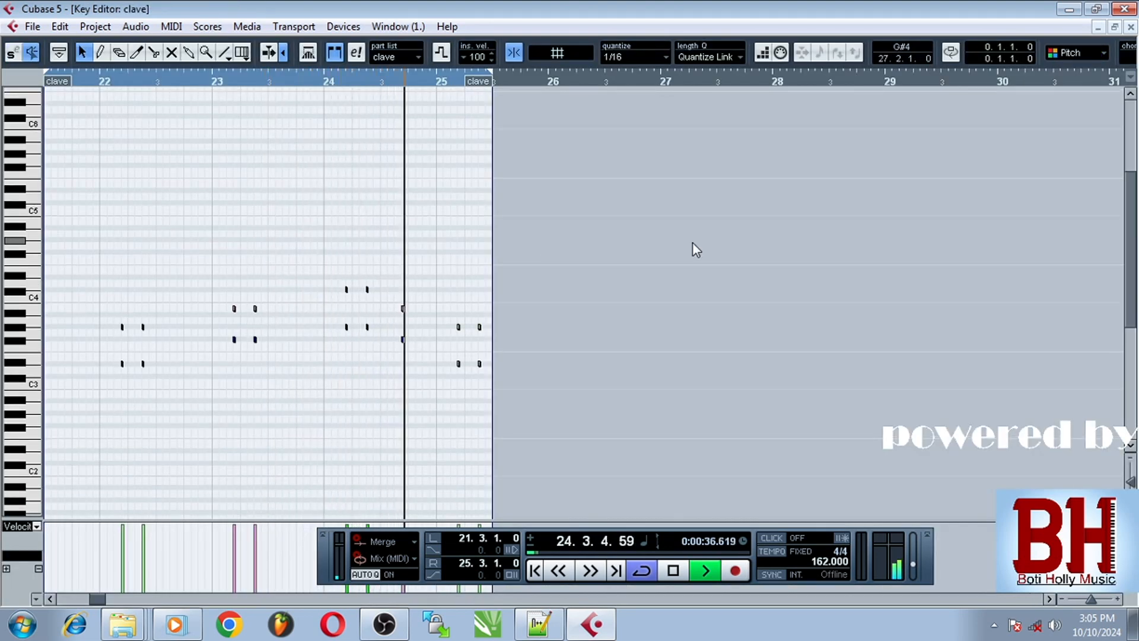
{"action": "left_click", "coordinate": [1130, 28]}
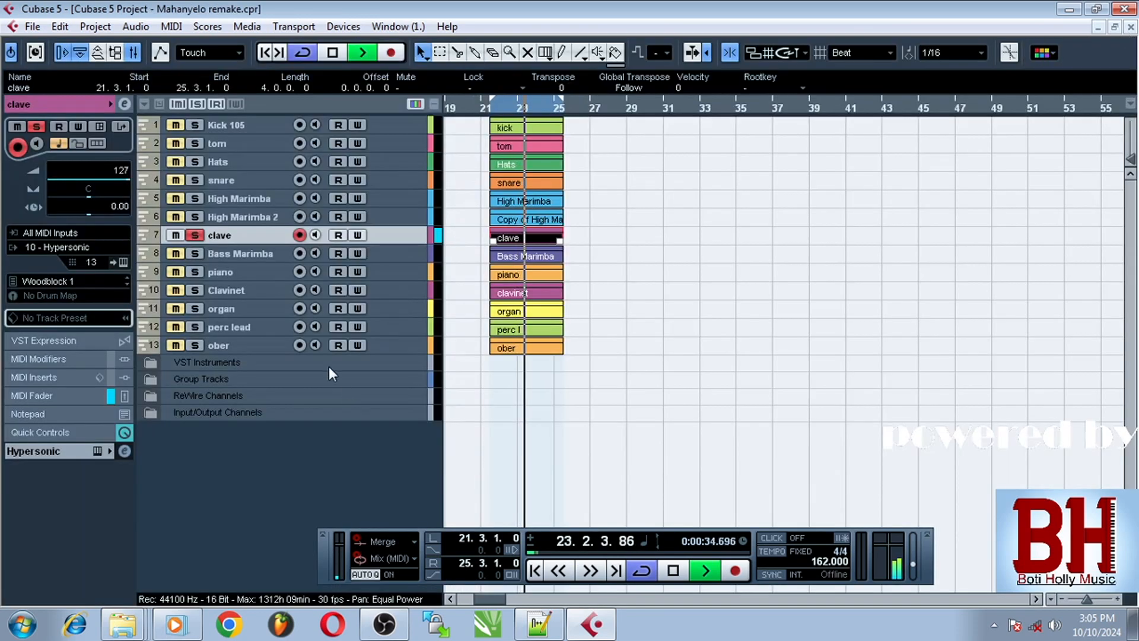
- Solo the Bass Marimba track in place of clave and examine its part's notes in the Key Editor
{"action": "left_click", "coordinate": [222, 253]}
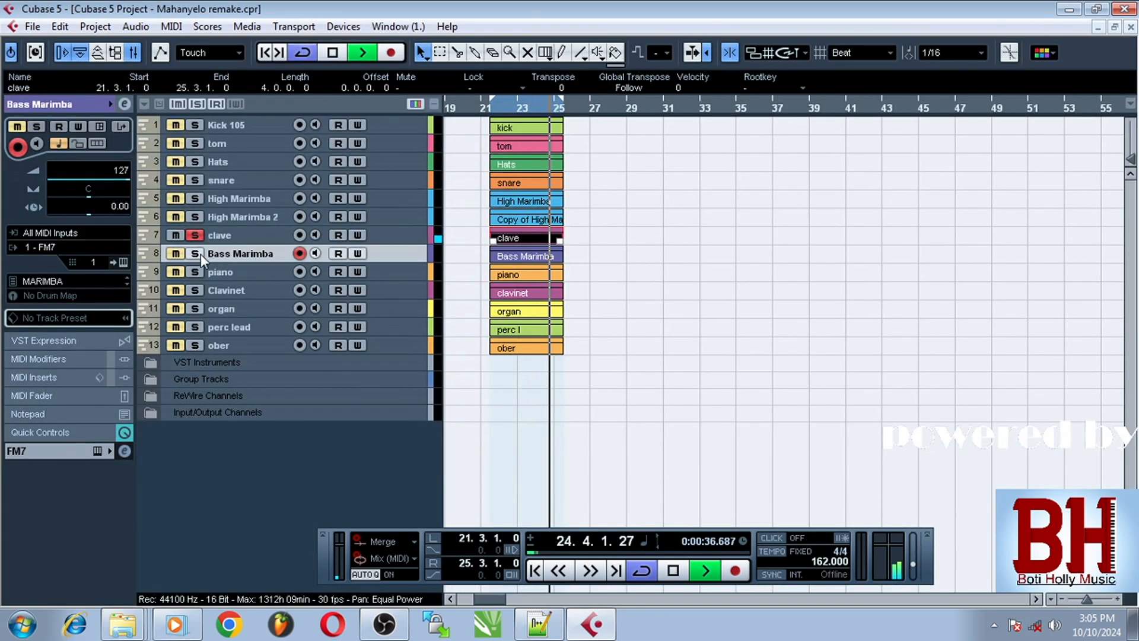
{"action": "left_click", "coordinate": [195, 254]}
{"action": "left_click", "coordinate": [194, 235]}
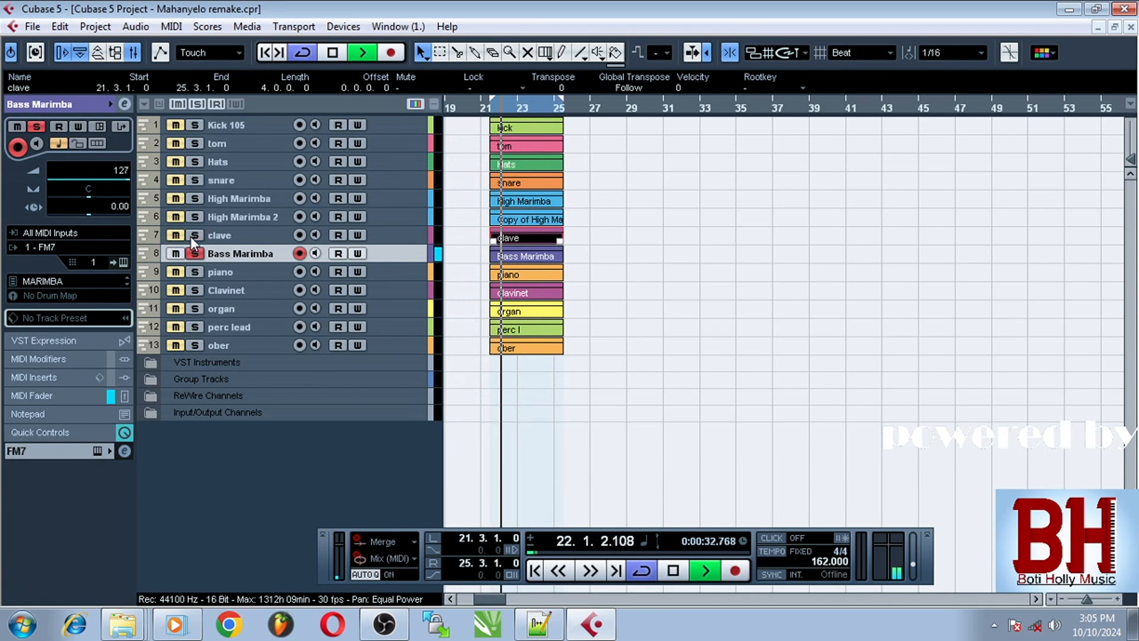
{"action": "double_click", "coordinate": [508, 256]}
{"action": "scroll", "coordinate": [394, 254], "scroll_direction": "down", "scroll_amount": 5}
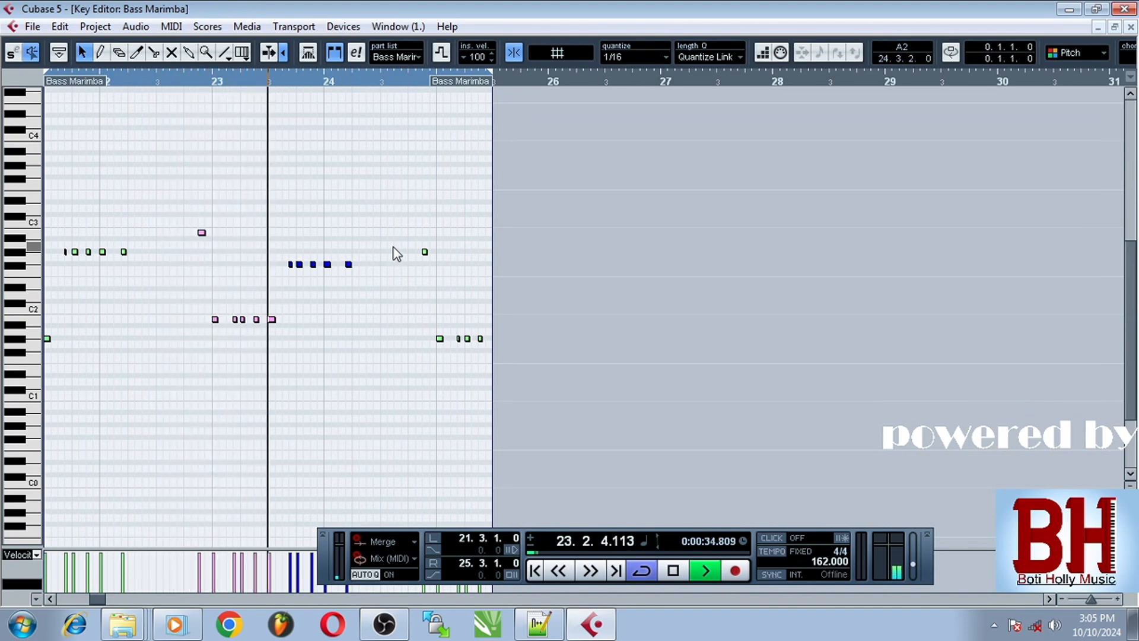
{"action": "left_click", "coordinate": [1131, 27]}
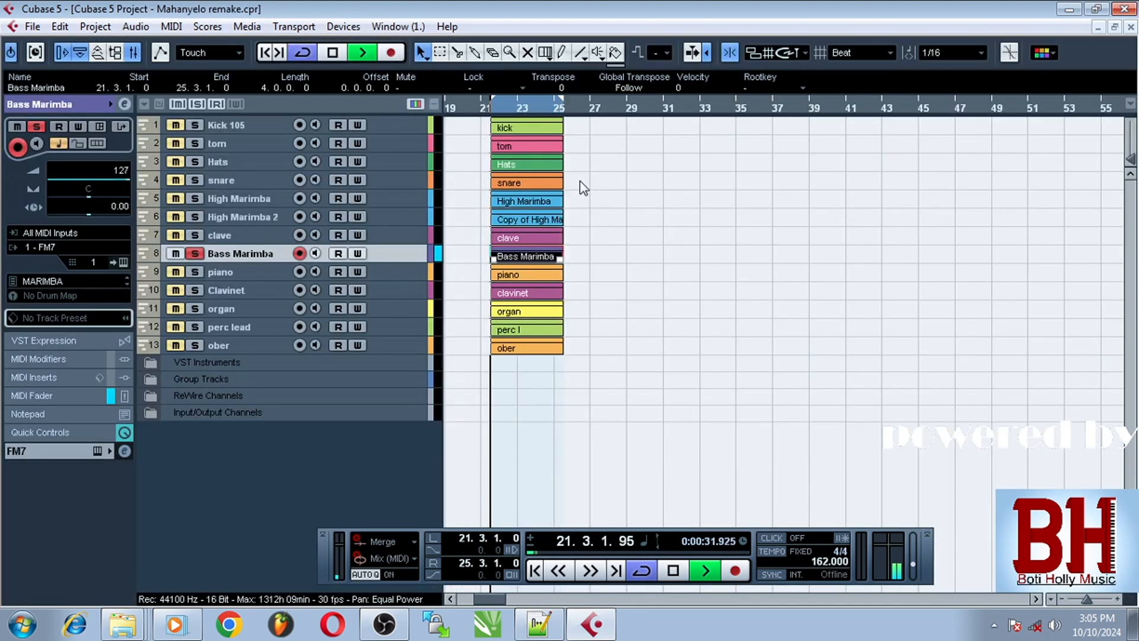
- Solo the piano track in place of Bass Marimba and examine its part's notes in the Key Editor
{"action": "left_click", "coordinate": [220, 273]}
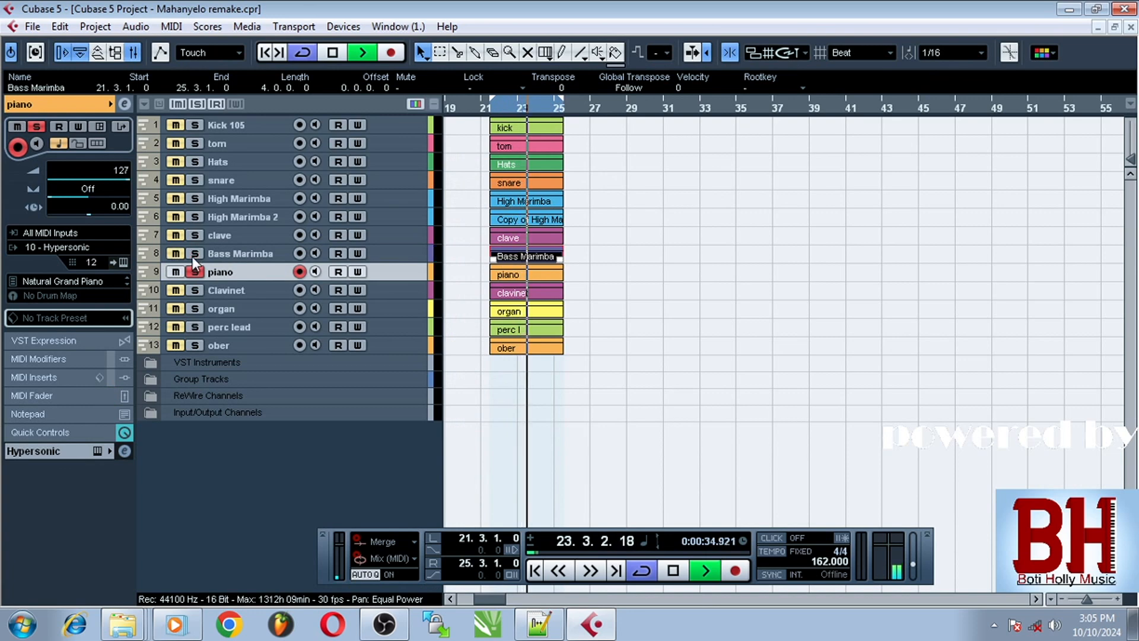
{"action": "double_click", "coordinate": [506, 273]}
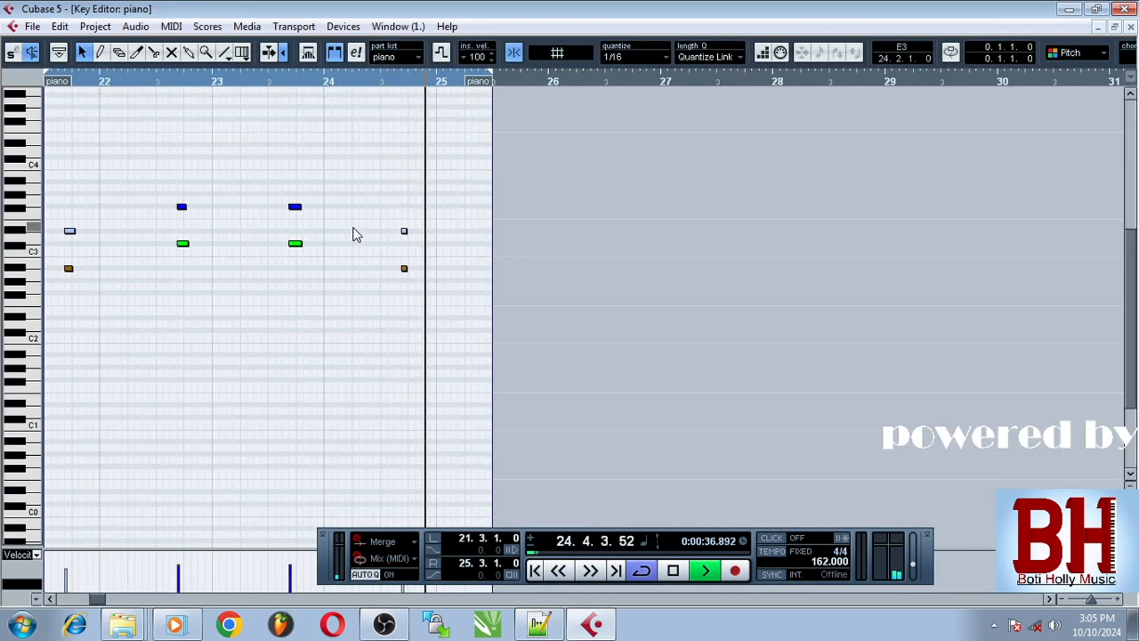
{"action": "scroll", "coordinate": [355, 231], "scroll_direction": "up", "scroll_amount": 3}
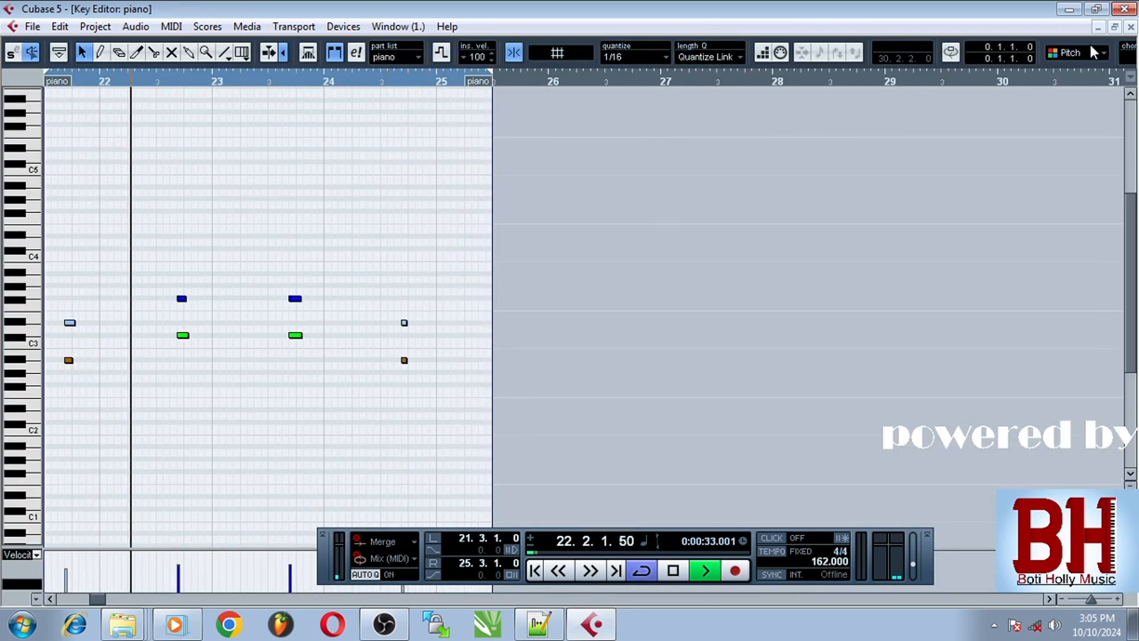
{"action": "left_click", "coordinate": [1131, 28]}
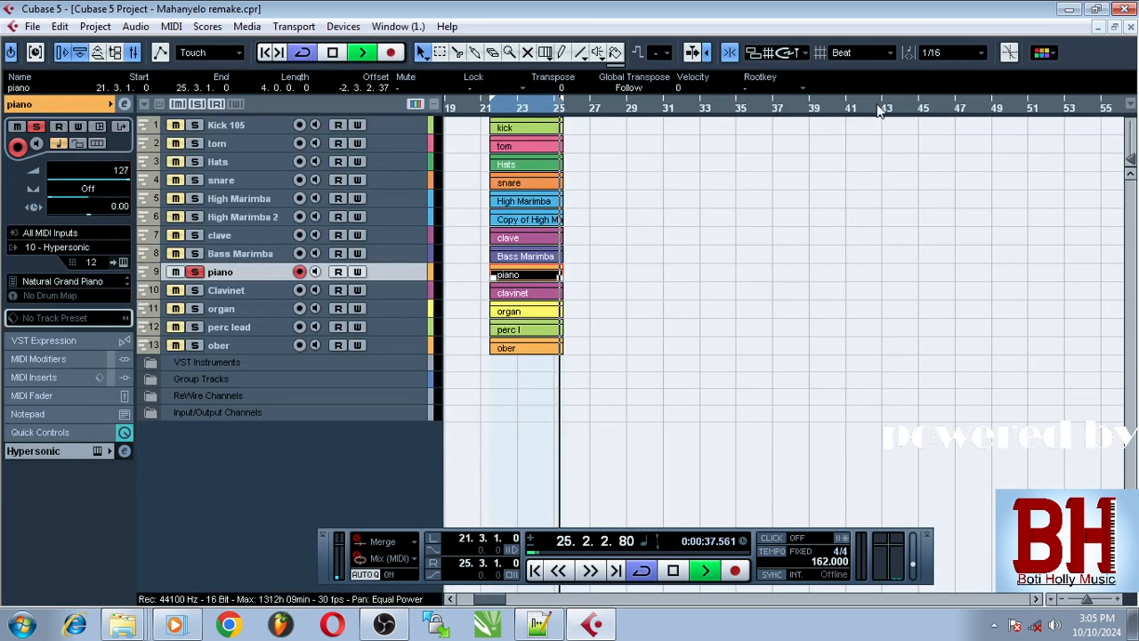
- Solo the Clavinet track in place of piano and select it
{"action": "left_click", "coordinate": [197, 290]}
{"action": "left_click", "coordinate": [194, 276]}
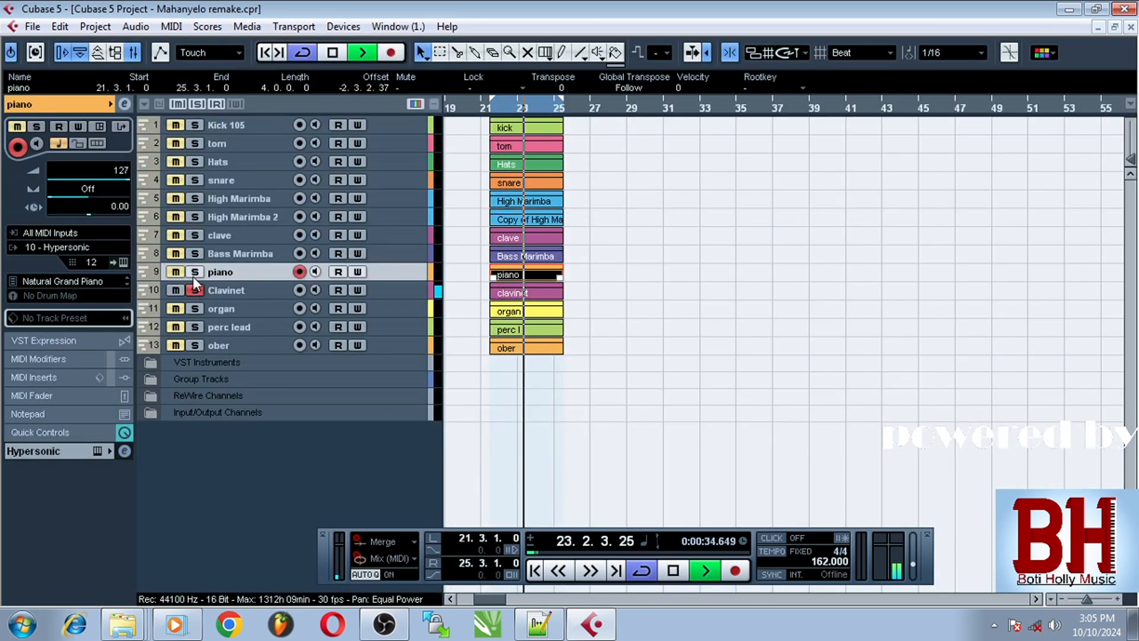
{"action": "left_click", "coordinate": [233, 287]}
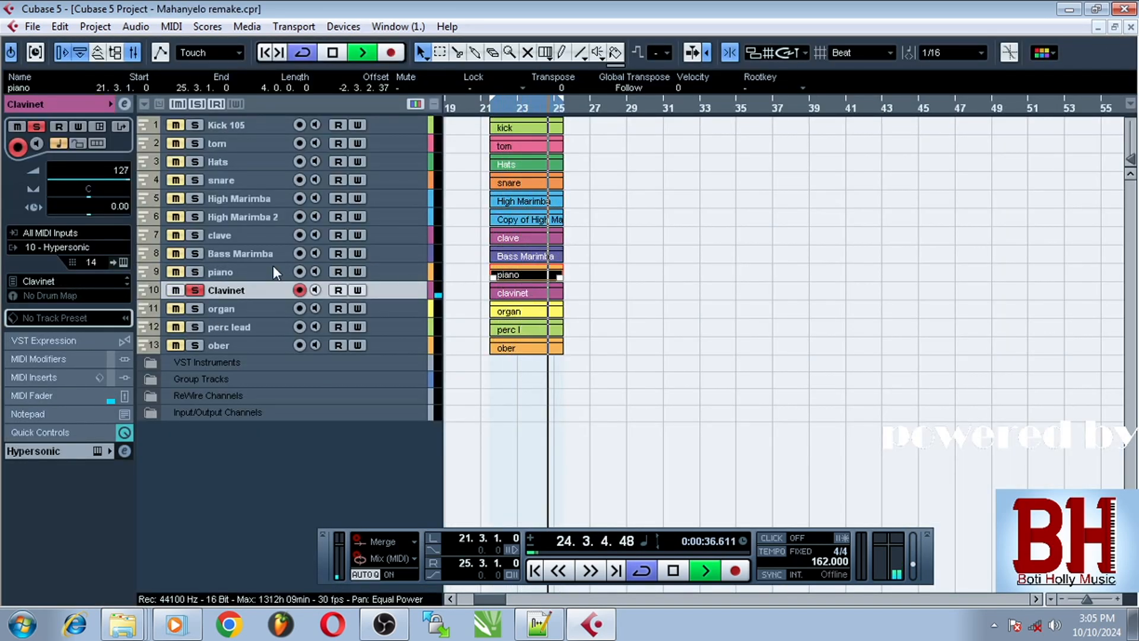
- Solo the piano track again and locate its Natural Grand Piano patch on Hypersonic's load page
{"action": "left_click", "coordinate": [217, 271]}
{"action": "left_click", "coordinate": [194, 272]}
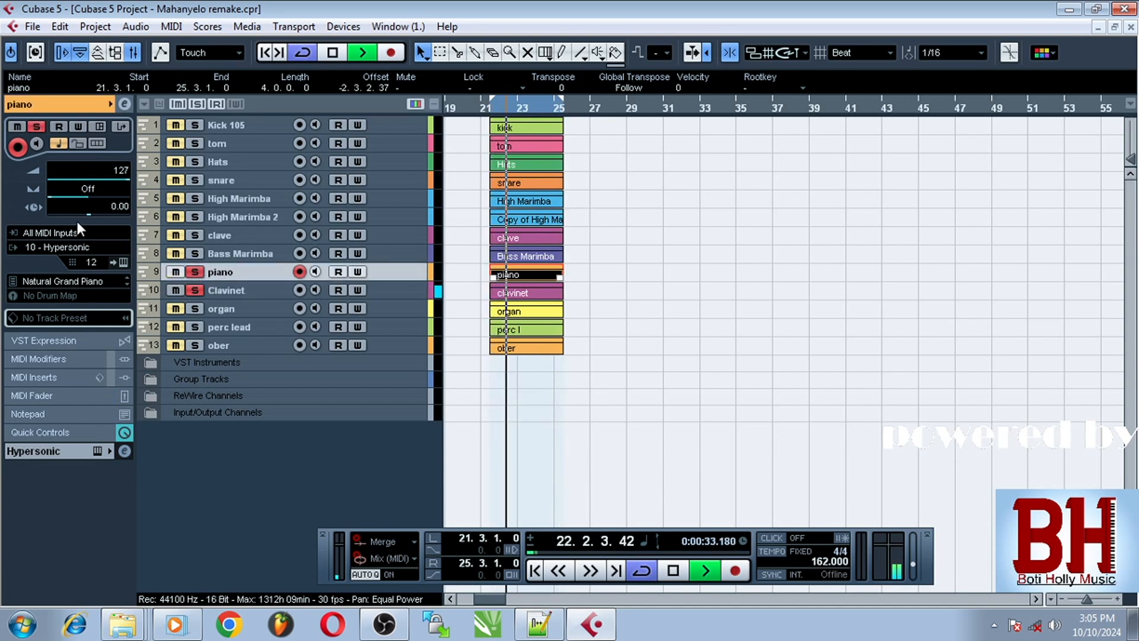
{"action": "left_click", "coordinate": [117, 261]}
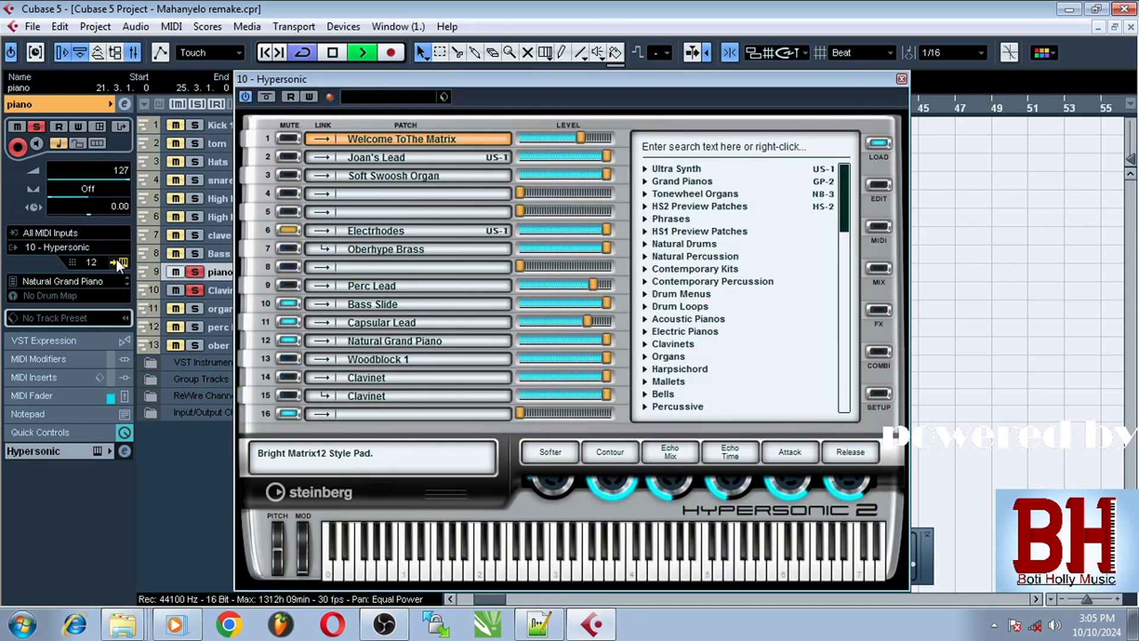
{"action": "right_click", "coordinate": [365, 343]}
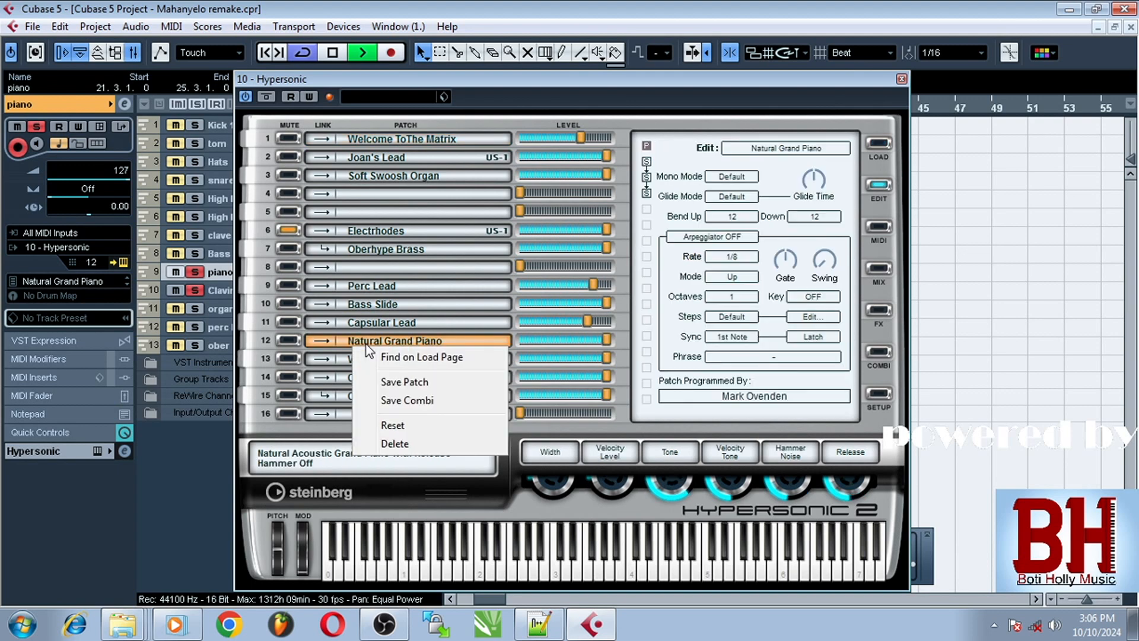
{"action": "left_click", "coordinate": [428, 356]}
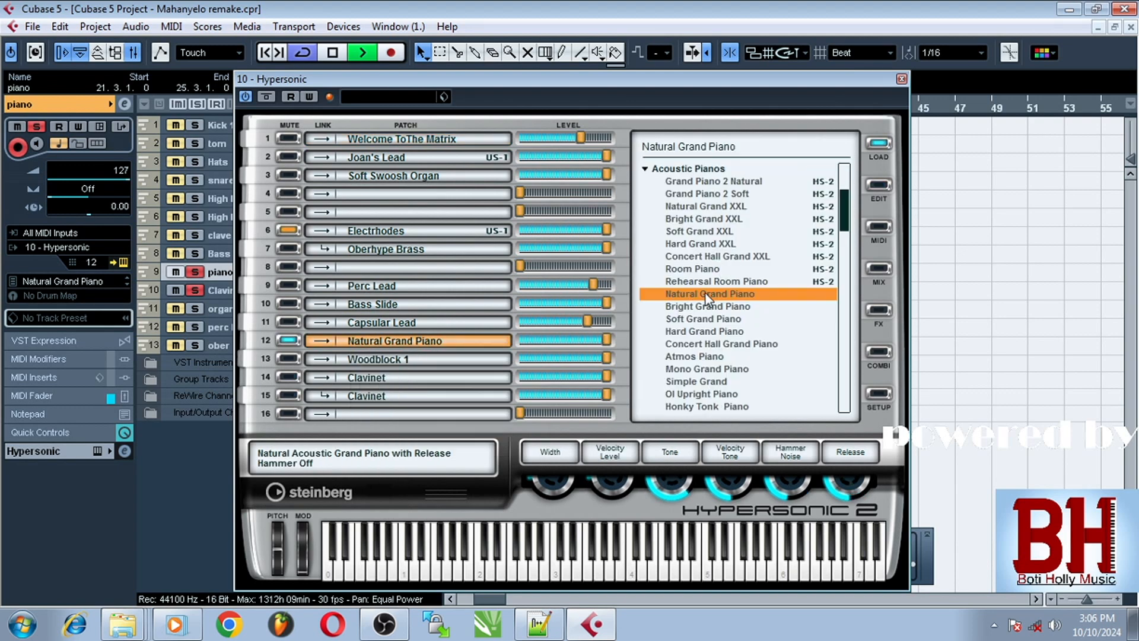
{"action": "left_click", "coordinate": [901, 79]}
- Locate the Clavinet track's patch on Hypersonic's load page and examine the clavinet part's notes in the Key Editor with only Clavinet soloed
{"action": "left_click", "coordinate": [227, 289]}
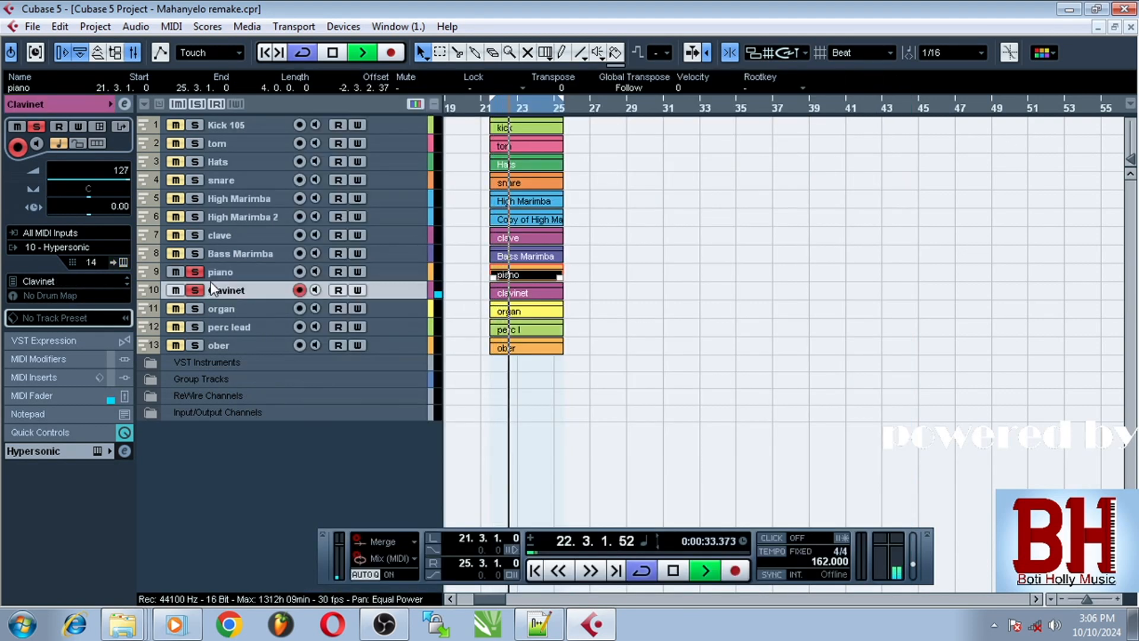
{"action": "left_click", "coordinate": [122, 262]}
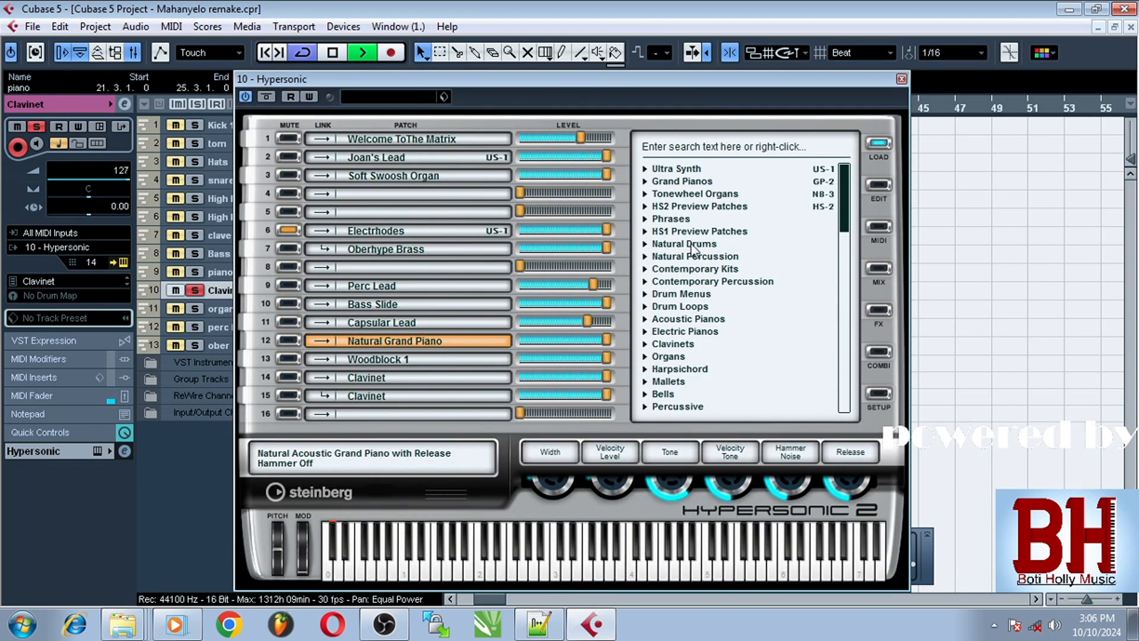
{"action": "left_click", "coordinate": [368, 380]}
{"action": "right_click", "coordinate": [368, 380]}
{"action": "left_click", "coordinate": [436, 390]}
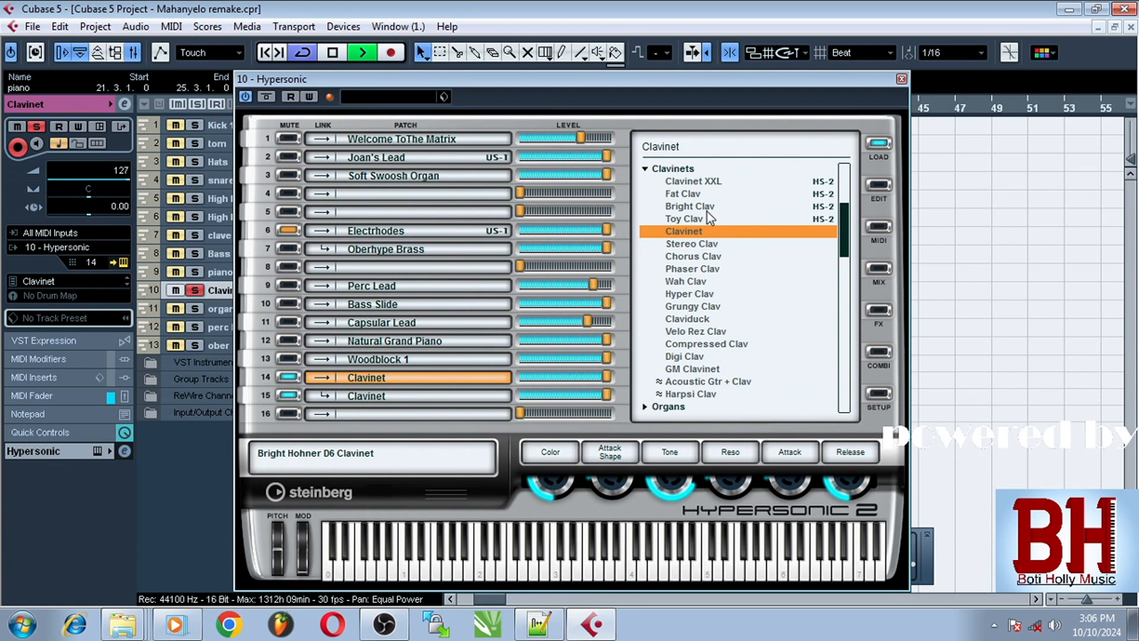
{"action": "left_click", "coordinate": [901, 78]}
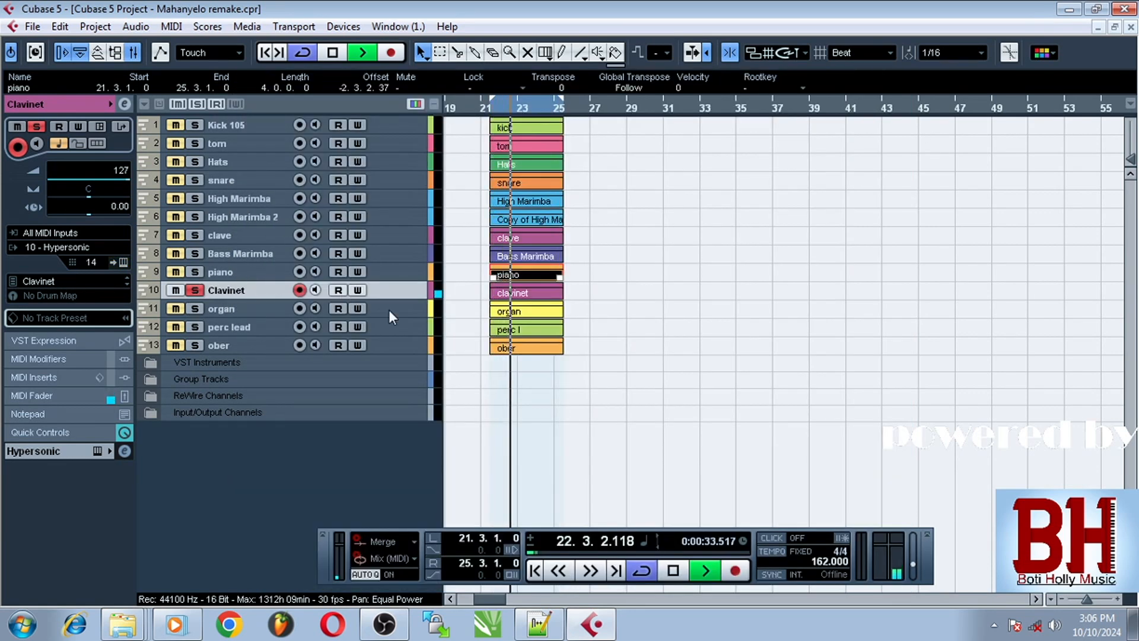
{"action": "double_click", "coordinate": [512, 295]}
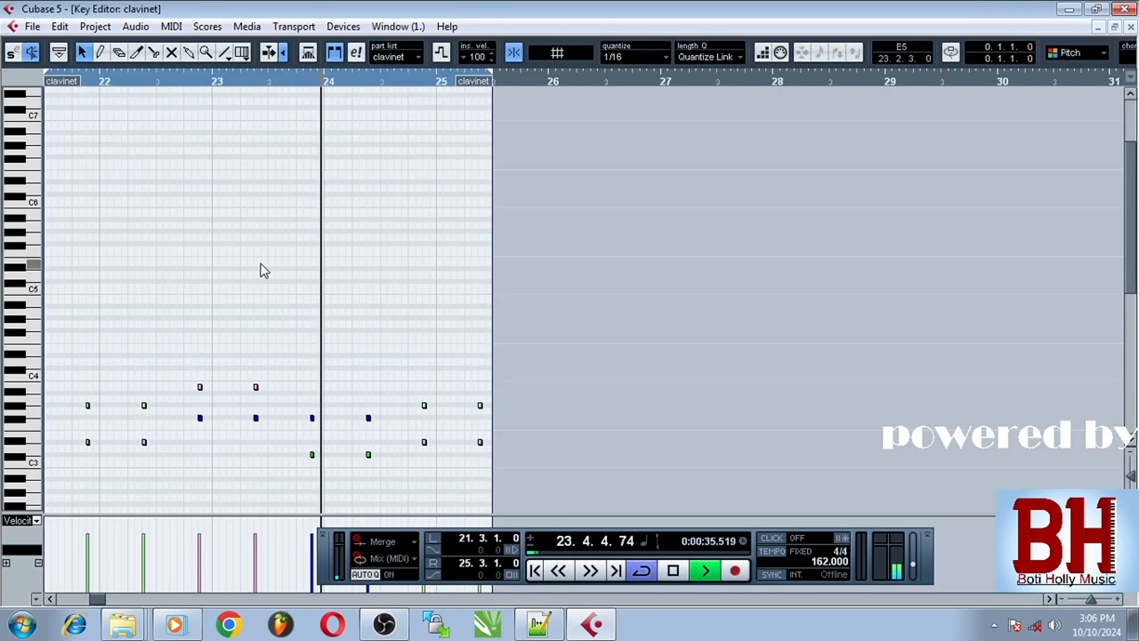
{"action": "left_click", "coordinate": [1131, 27]}
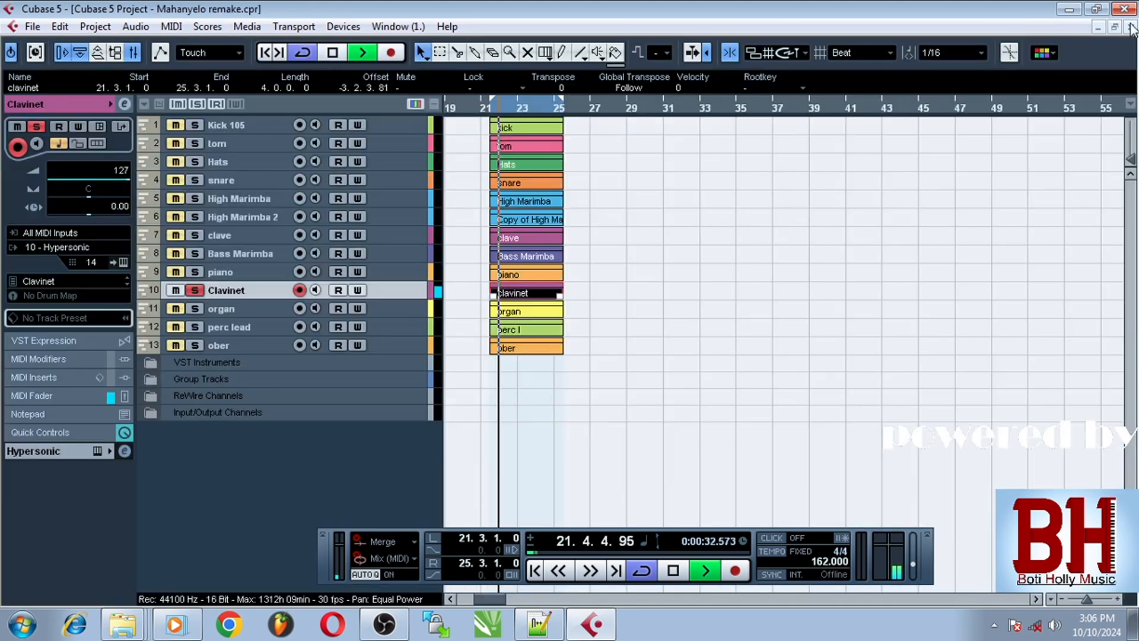
- Solo the organ track in place of Clavinet and examine its part's notes in the Key Editor
{"action": "left_click", "coordinate": [191, 307]}
{"action": "left_click", "coordinate": [192, 288]}
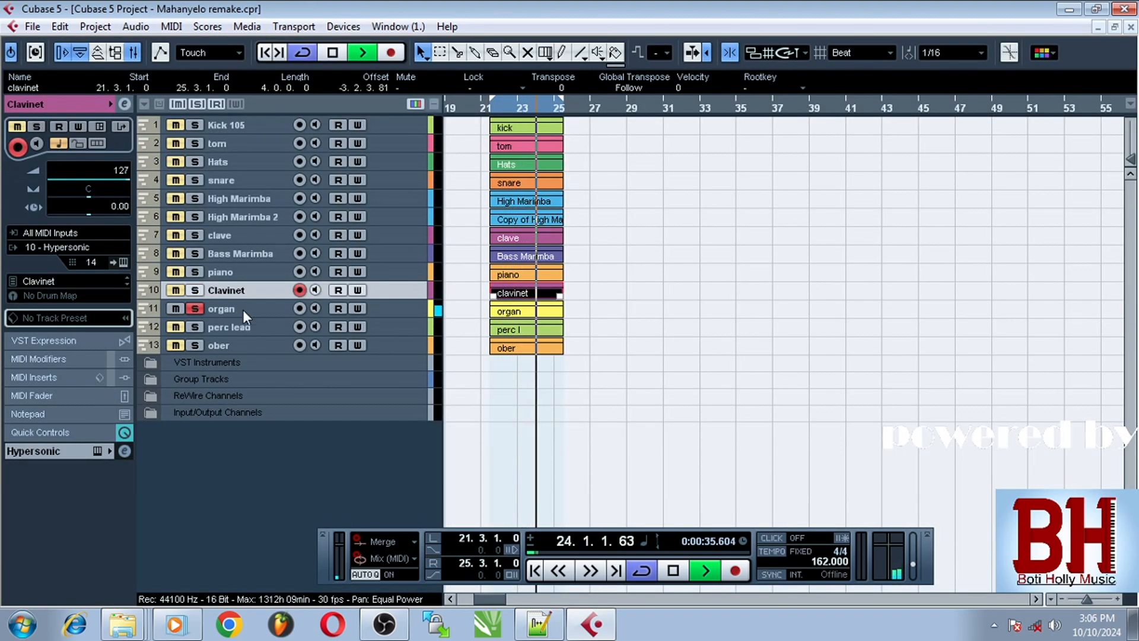
{"action": "left_click", "coordinate": [243, 309]}
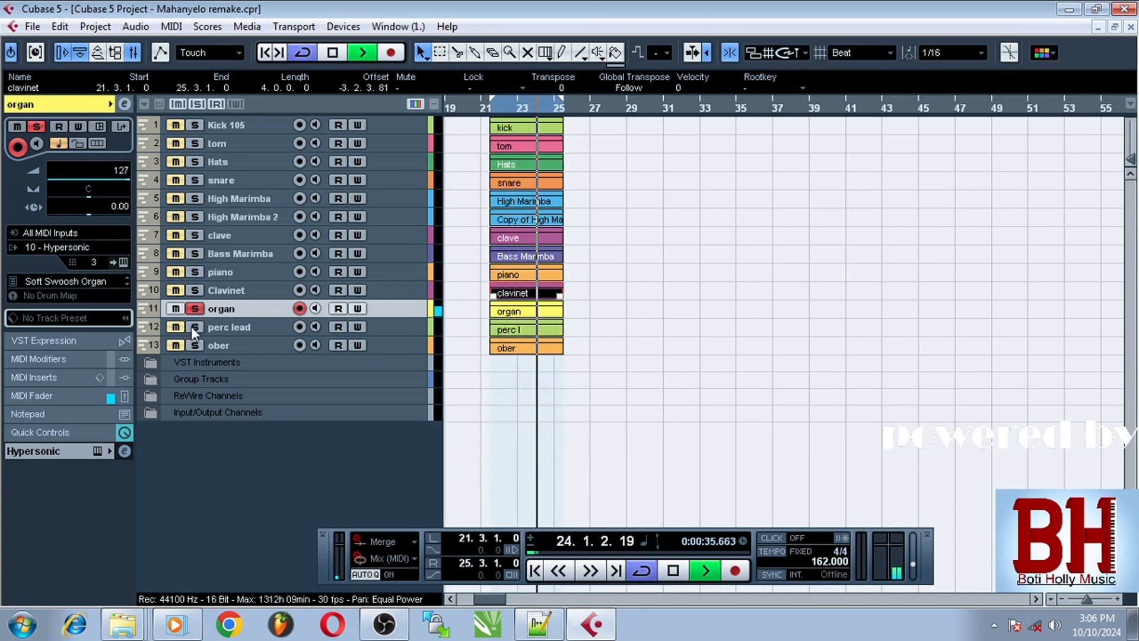
{"action": "double_click", "coordinate": [517, 310]}
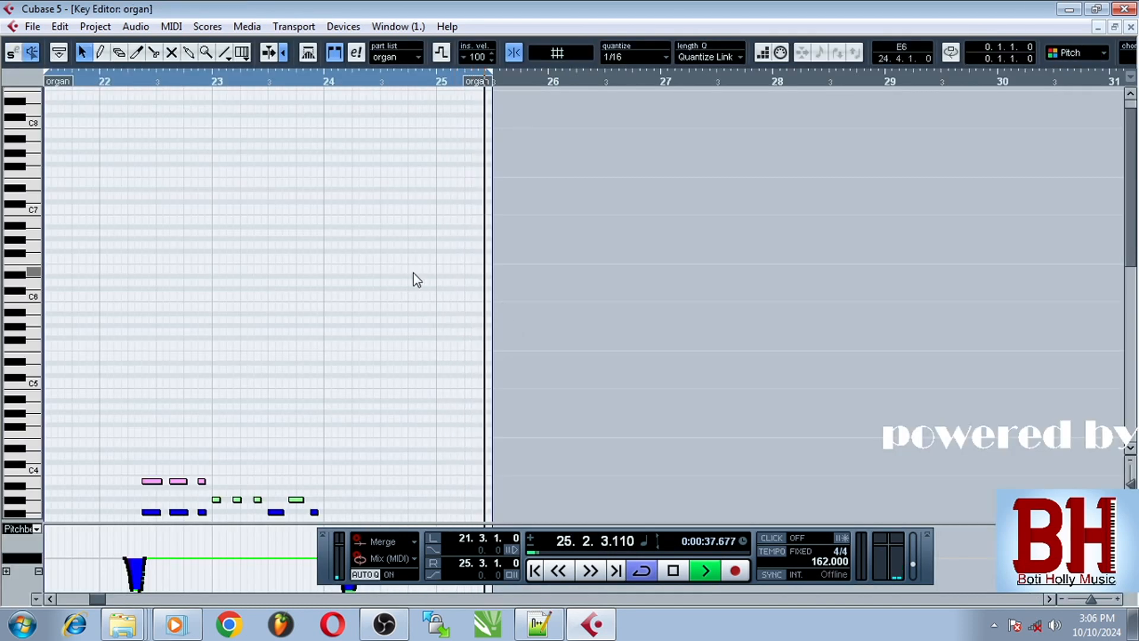
{"action": "key", "text": "Escape"}
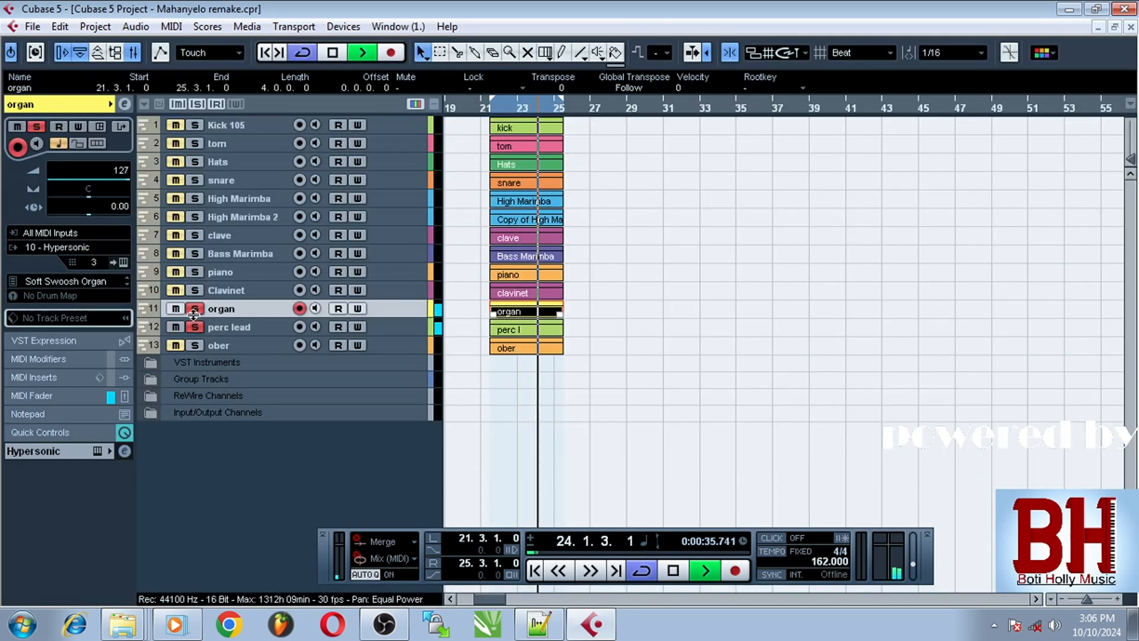
- Solo the perc lead track in place of organ and select it
{"action": "left_click", "coordinate": [249, 327]}
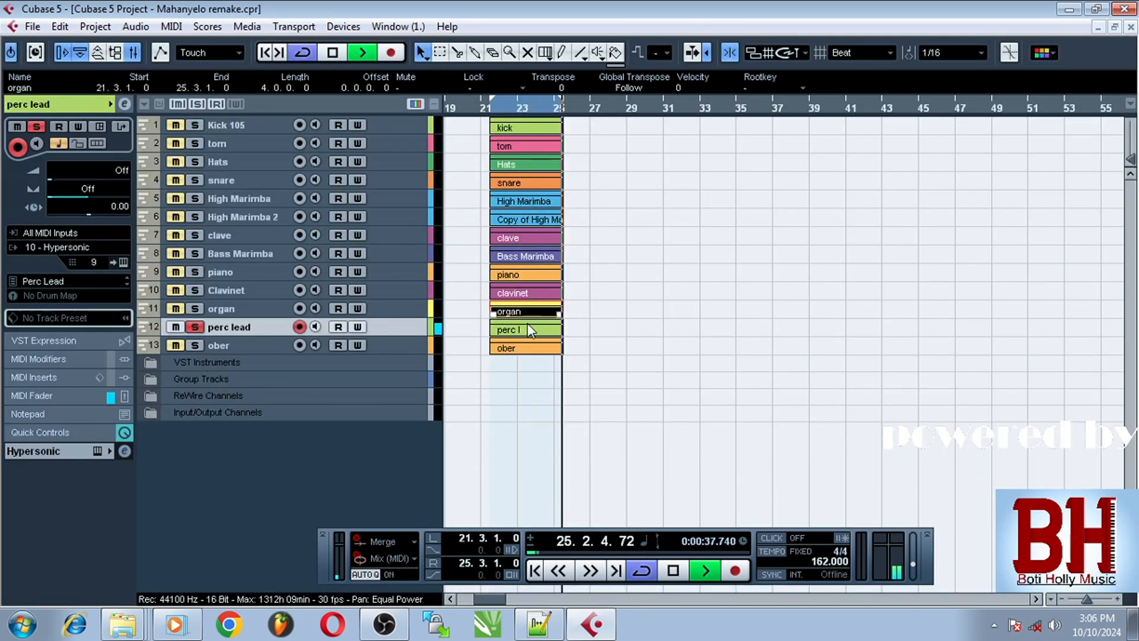
- Solo the ober track in place of perc lead and examine its part's notes in the Key Editor
{"action": "left_click", "coordinate": [195, 345]}
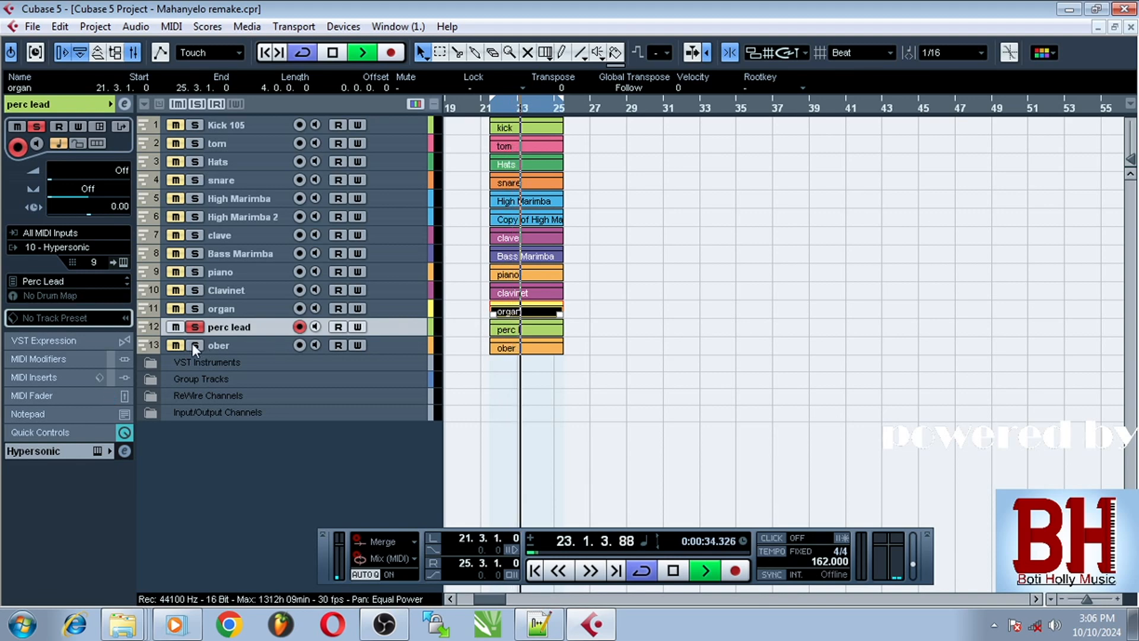
{"action": "left_click", "coordinate": [228, 339]}
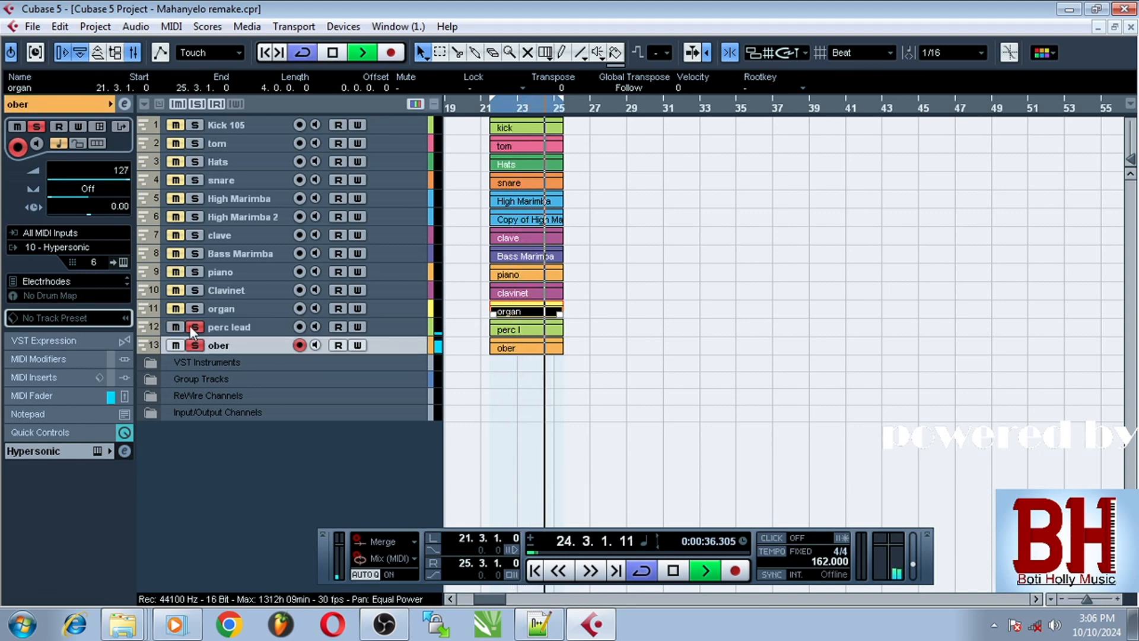
{"action": "double_click", "coordinate": [521, 344]}
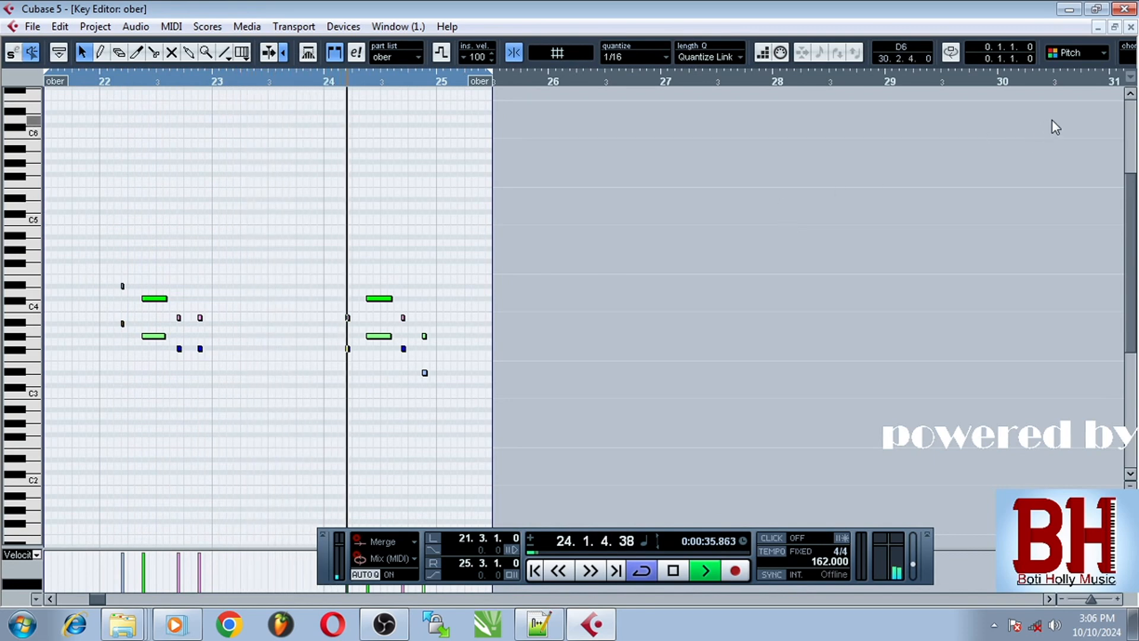
{"action": "left_click", "coordinate": [1132, 27]}
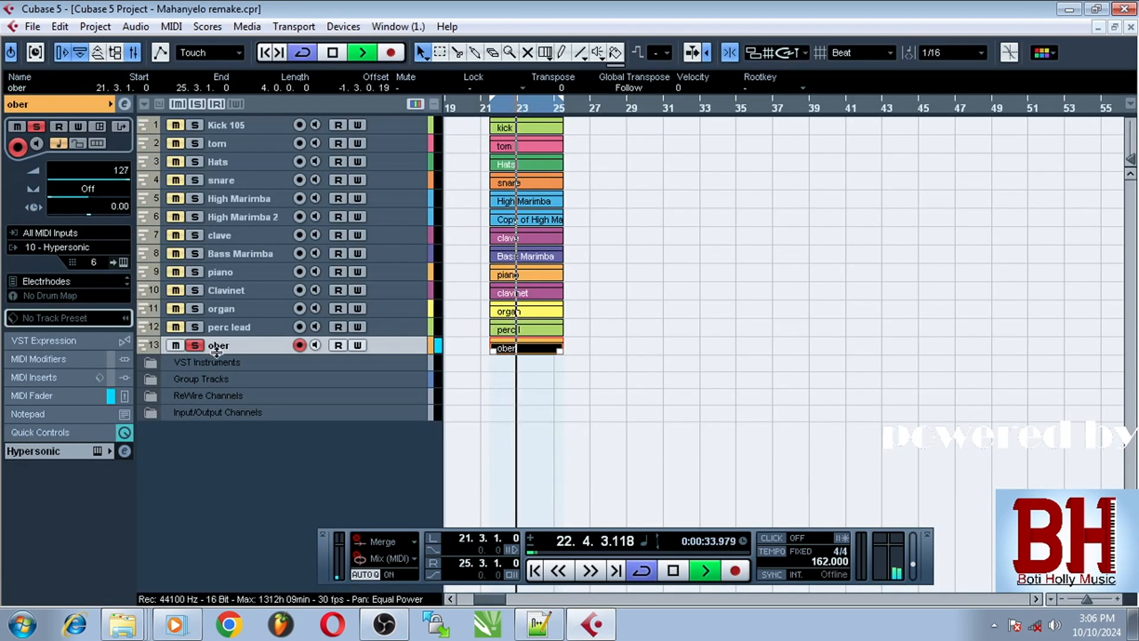
- Locate the ober track's Oberhype Brass patch in the Synth Brass category on Hypersonic's load page, leaving the instrument closed
{"action": "left_click", "coordinate": [120, 263]}
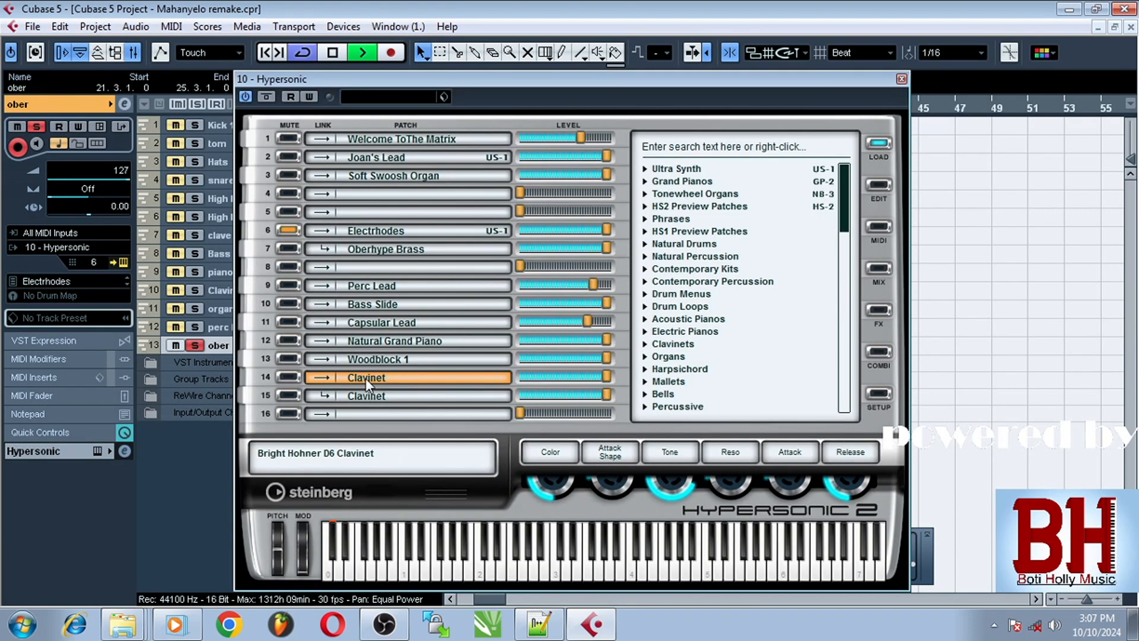
{"action": "right_click", "coordinate": [359, 248]}
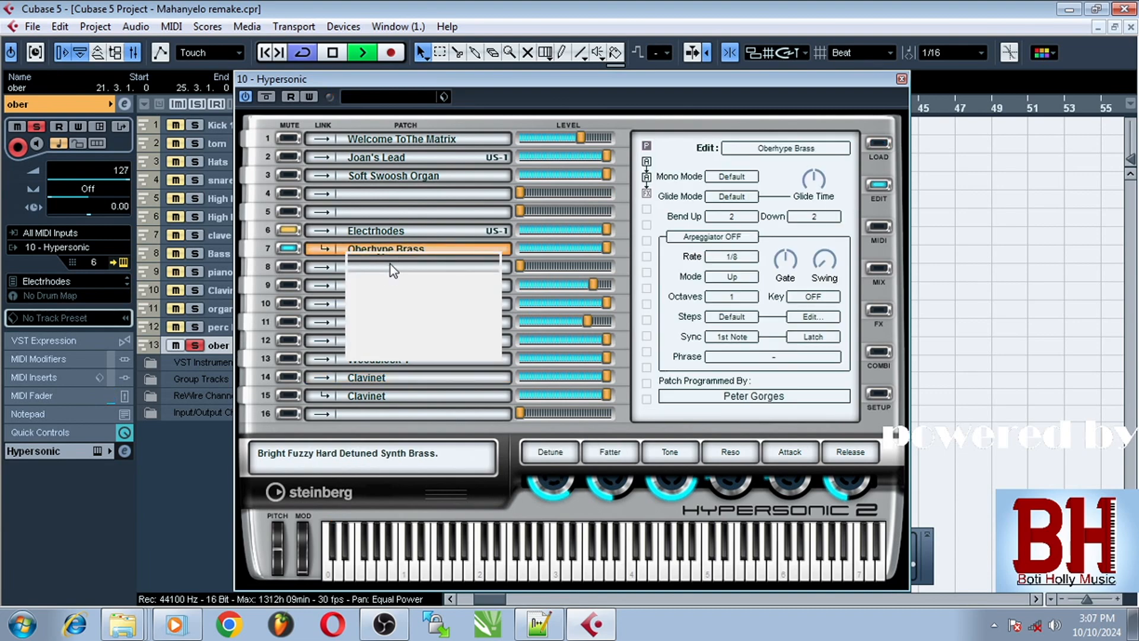
{"action": "left_click", "coordinate": [390, 264]}
{"action": "scroll", "coordinate": [659, 228], "scroll_direction": "up", "scroll_amount": 4}
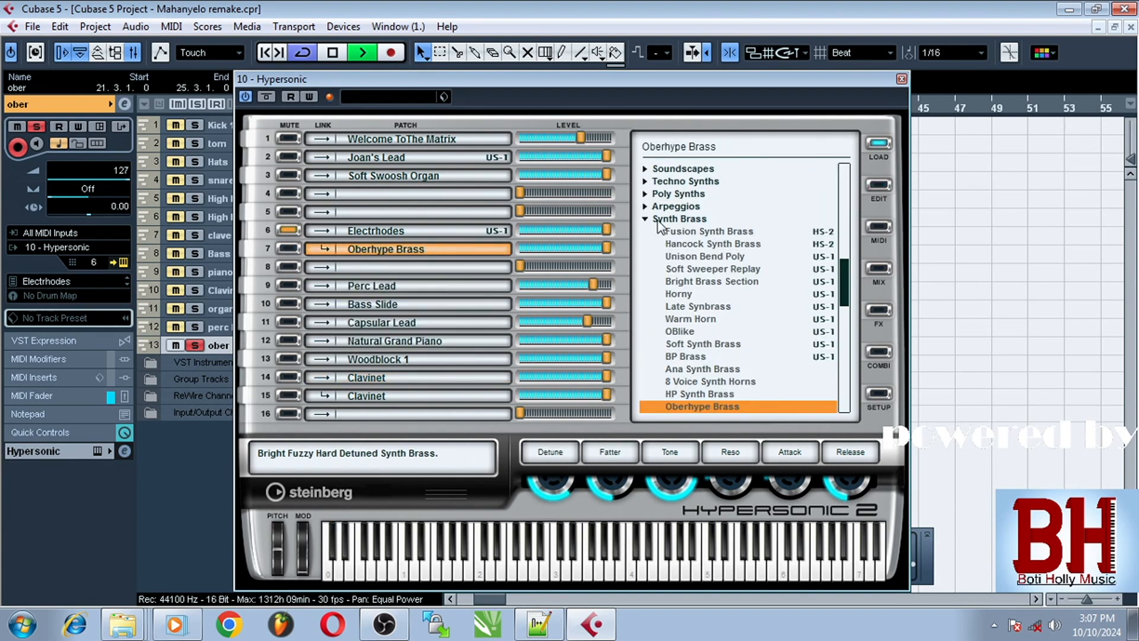
{"action": "scroll", "coordinate": [705, 291], "scroll_direction": "down", "scroll_amount": 2}
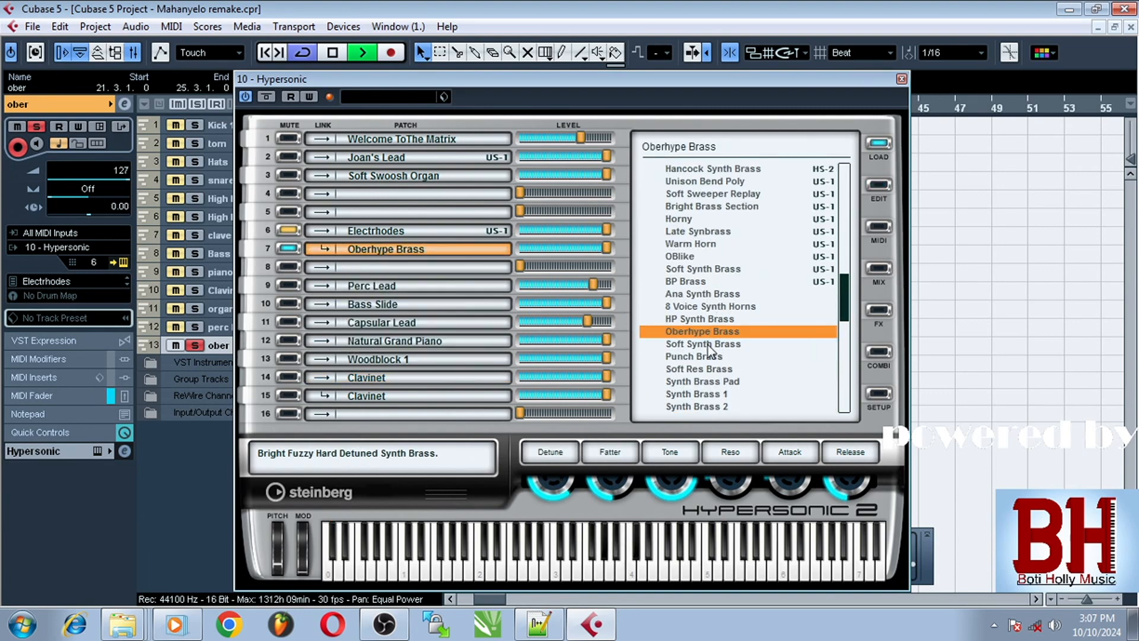
{"action": "left_click", "coordinate": [900, 81]}
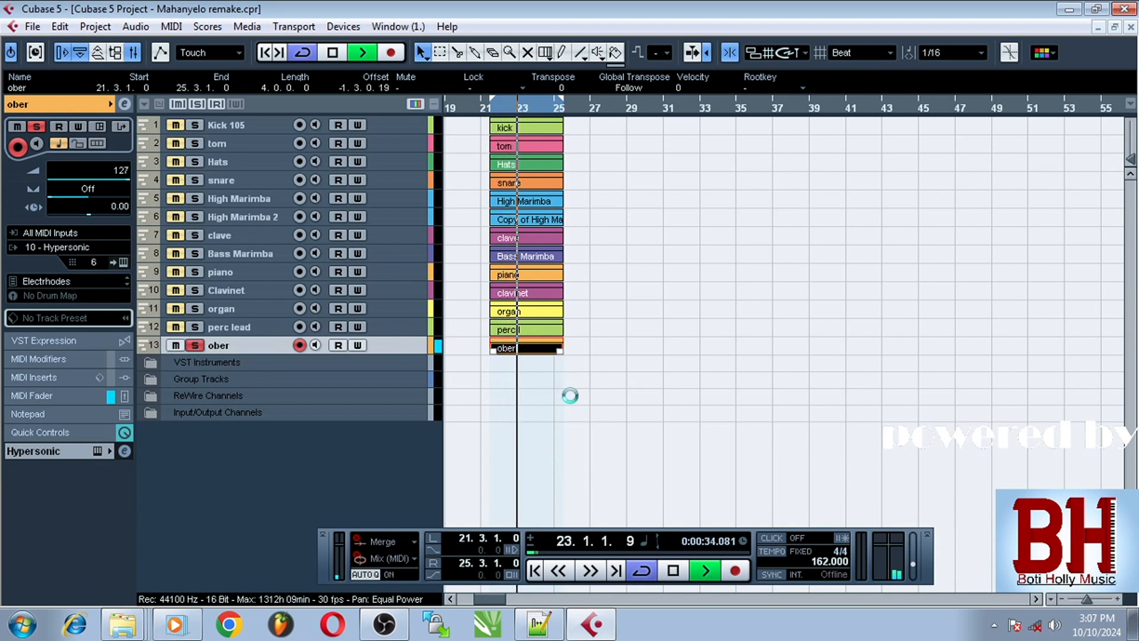
- Unsolo the ober track and play the loop with all tracks together, ending with playback stopped and Kick 105 selected
{"action": "key", "text": "space"}
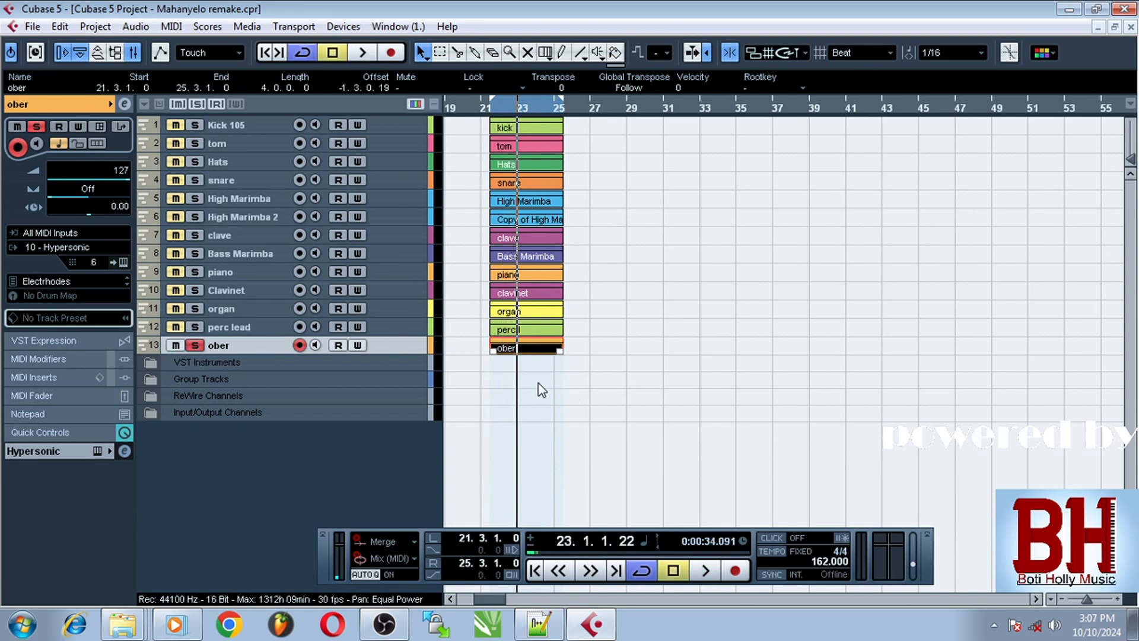
{"action": "left_click", "coordinate": [191, 344]}
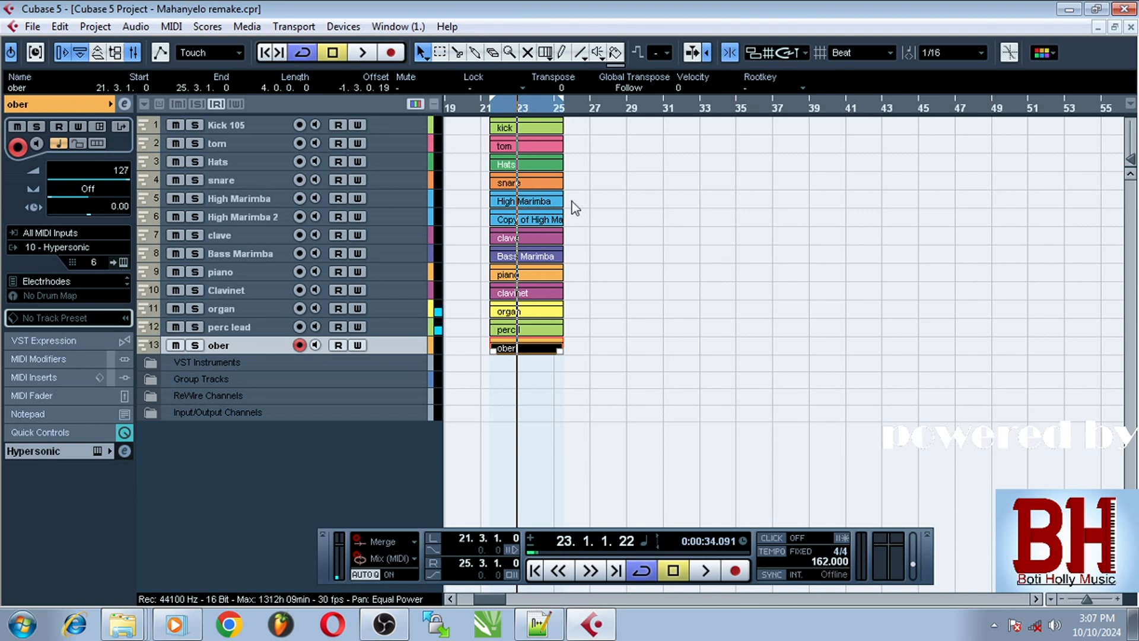
{"action": "key", "text": "space"}
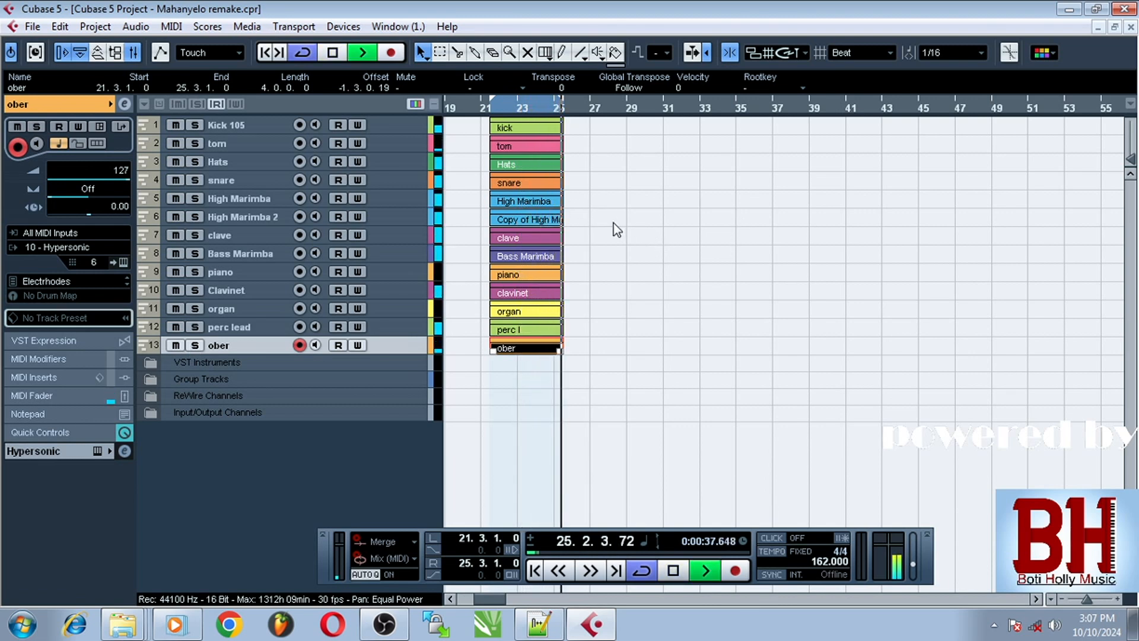
{"action": "key", "text": "space"}
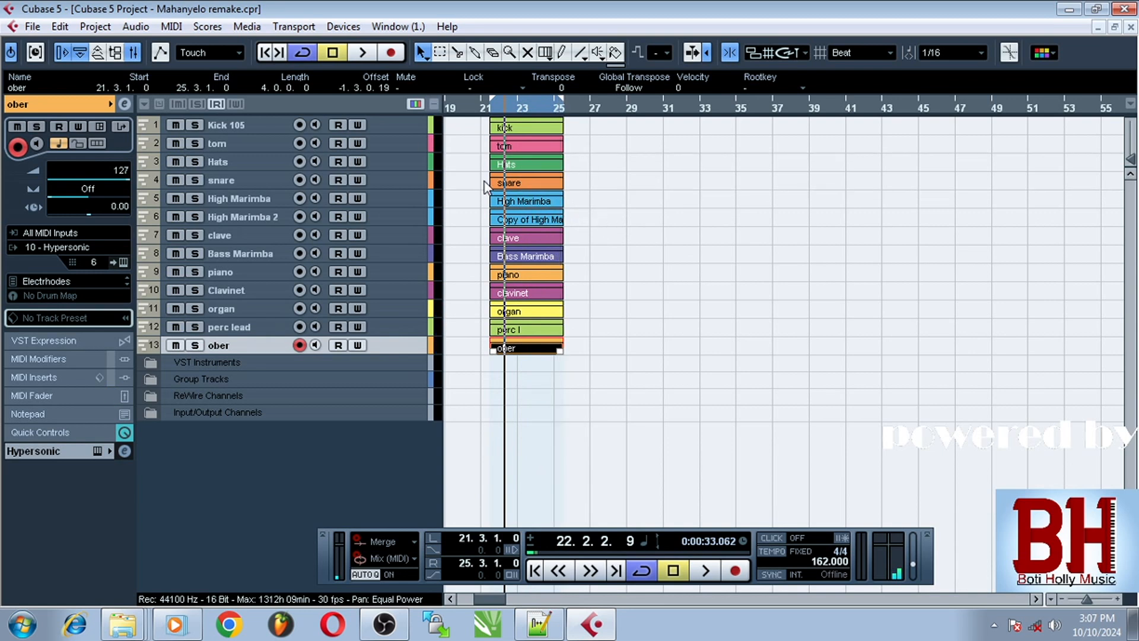
{"action": "left_click", "coordinate": [386, 125]}
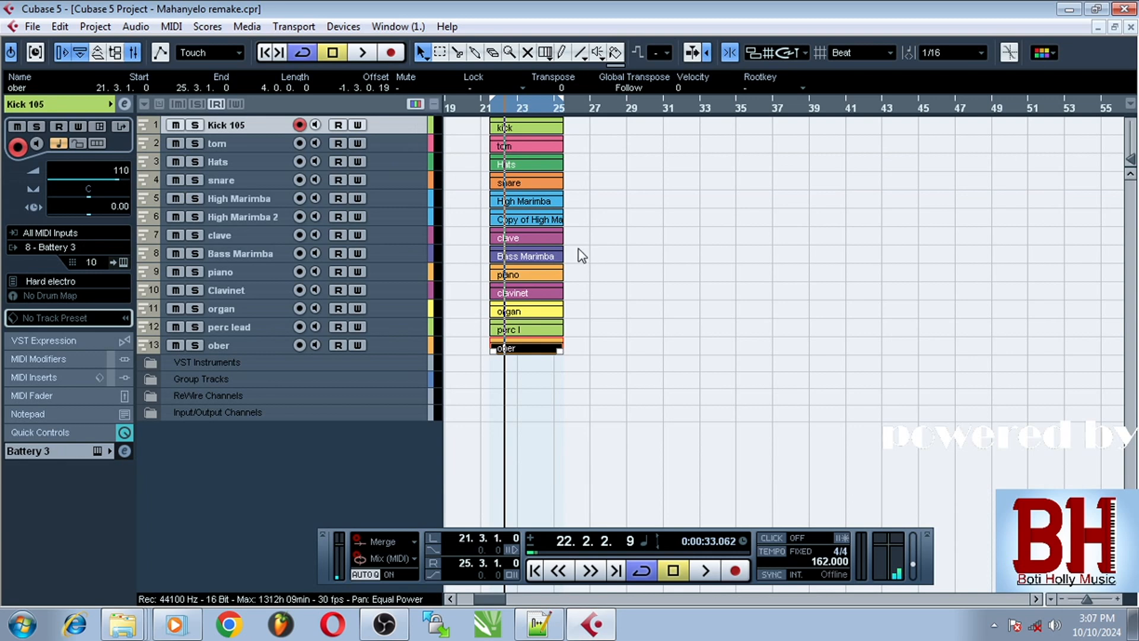